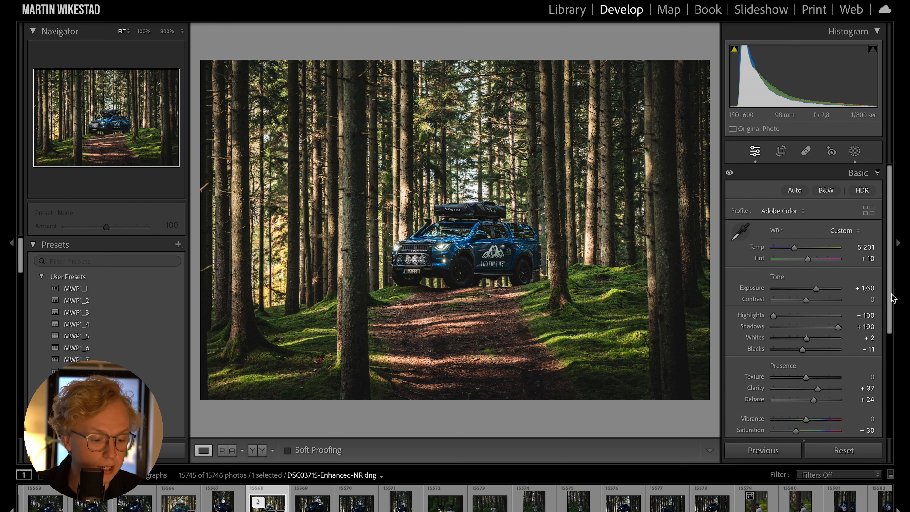
Step: Run AI Denoise on the truck photo DSC03715.ARW with an amount of 50 and Create Stacks enabled
scroll(884, 337, down, 5)
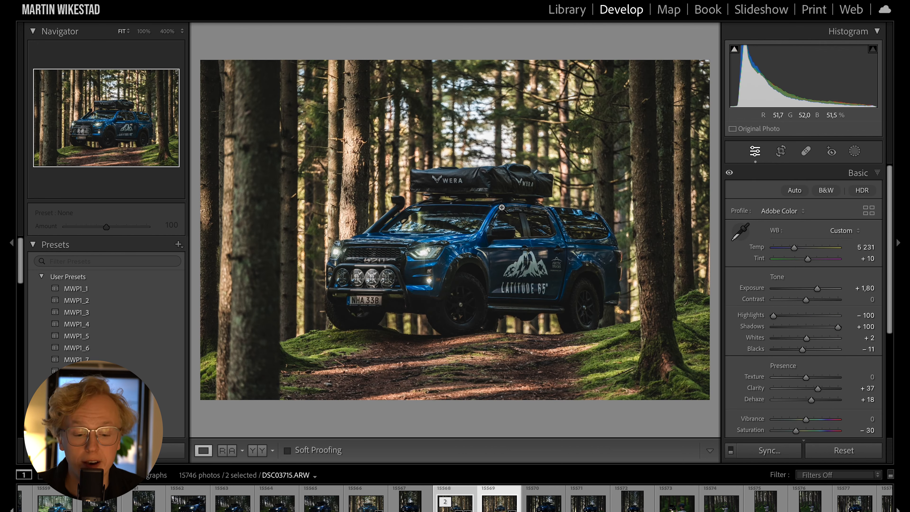
click(459, 273)
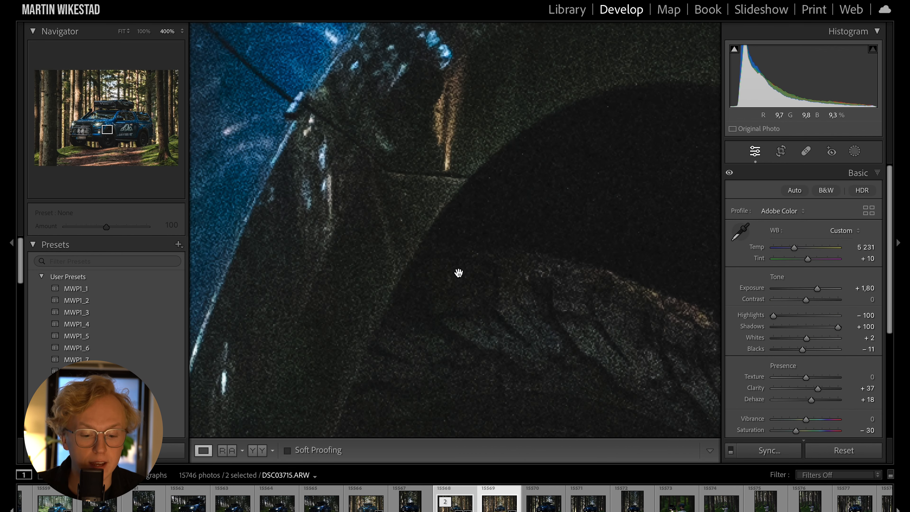
click(464, 137)
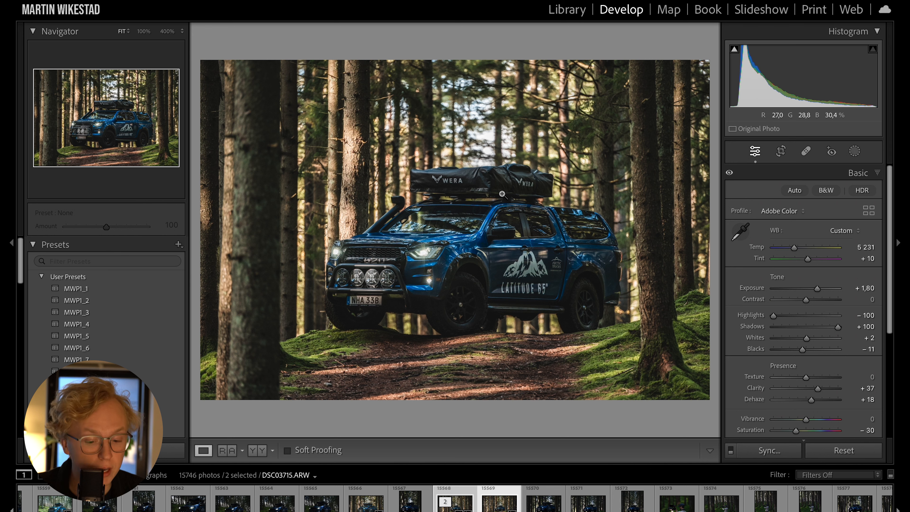
click(462, 268)
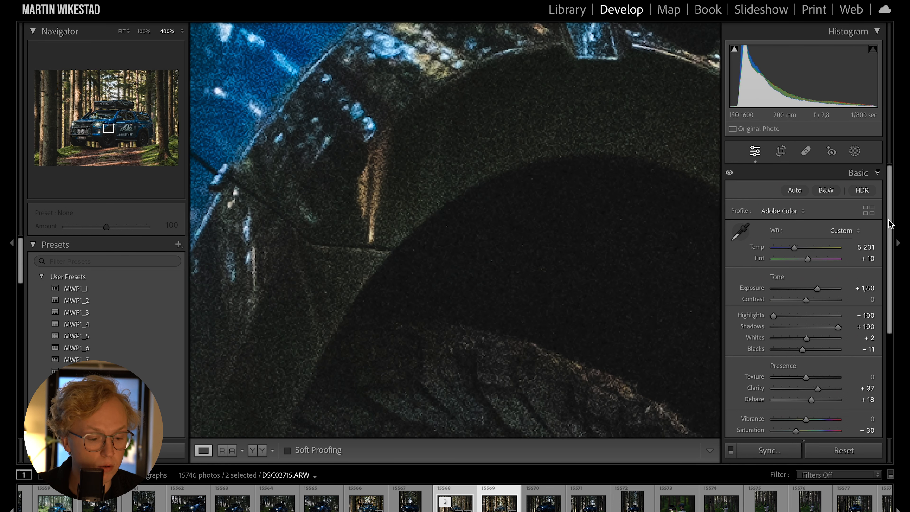
drag(890, 224, 881, 349)
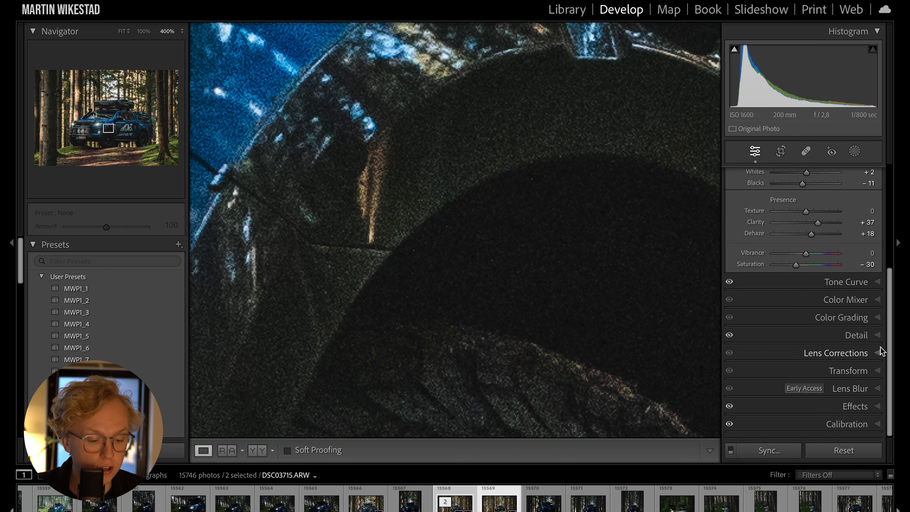
click(861, 336)
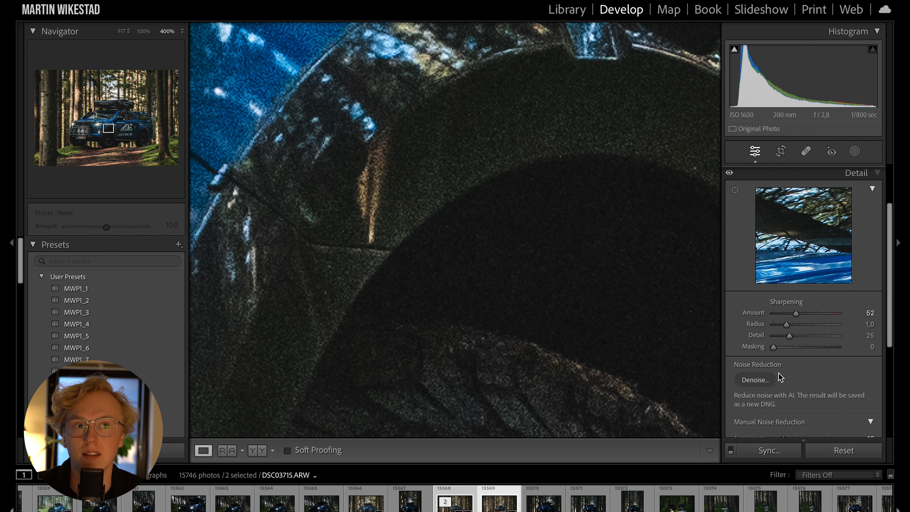
click(756, 379)
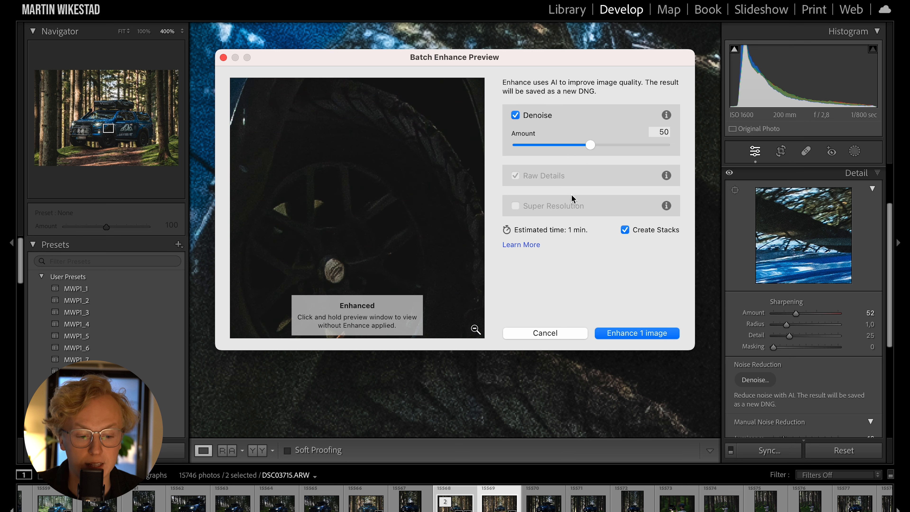
click(630, 333)
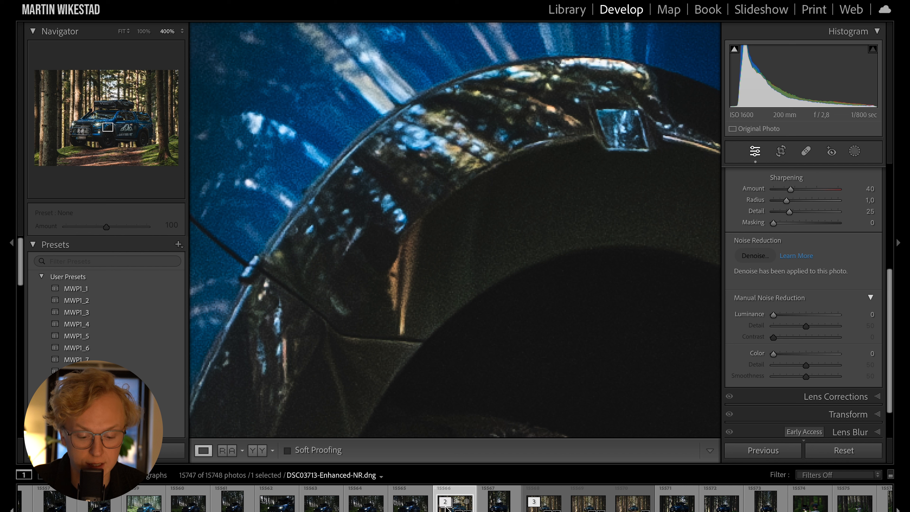
Step: Compare the noise in the original truck photo and its denoised DNG around the front wheel arch at 400%
click(487, 506)
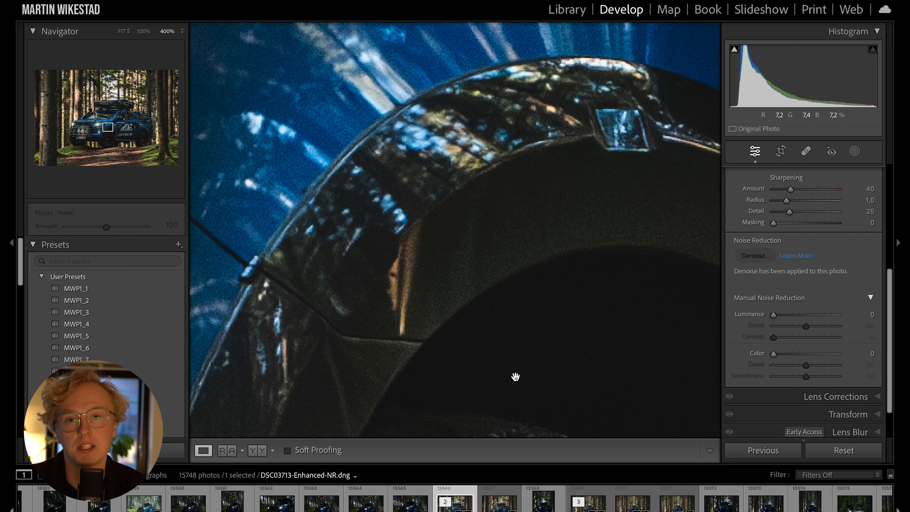
click(498, 501)
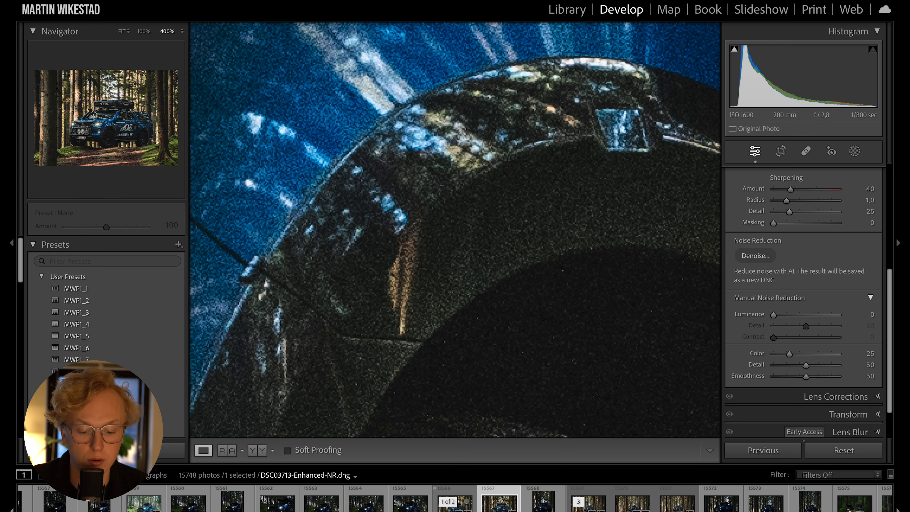
click(454, 502)
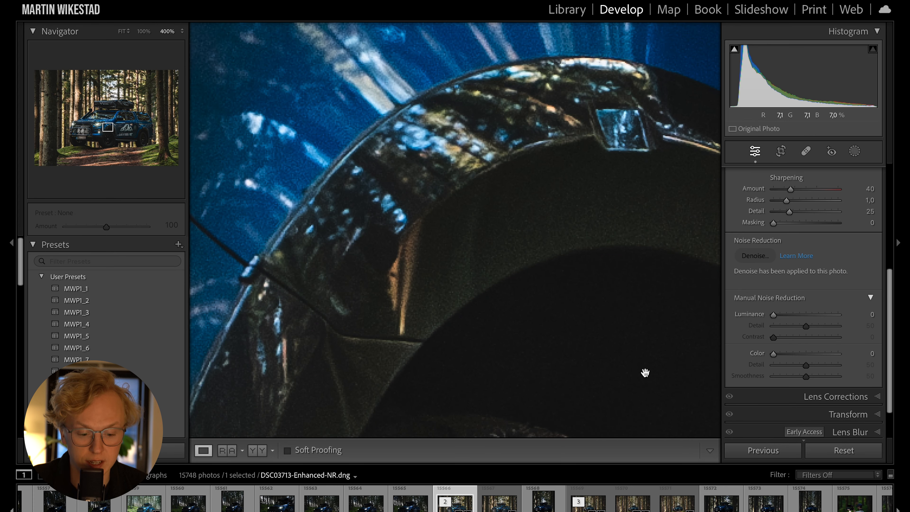
click(496, 508)
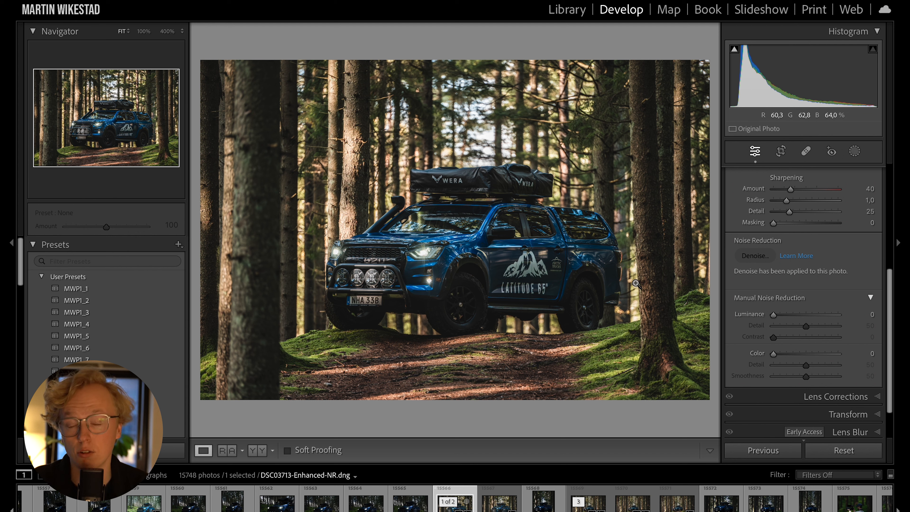
Step: Set the sharpening Masking to 90 on the denoised truck photo and raise the sharpening Amount slightly
scroll(891, 319, up, 1)
scroll(891, 319, up, 10)
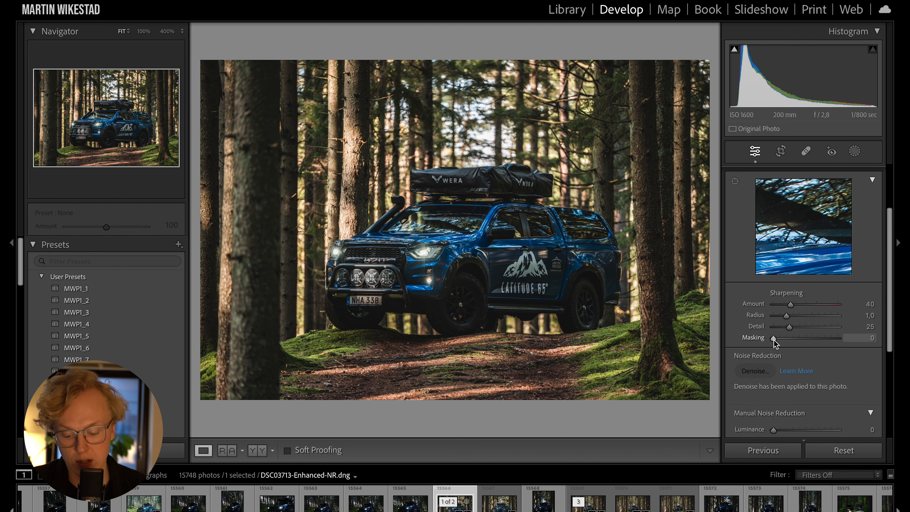
drag(773, 340, 829, 339)
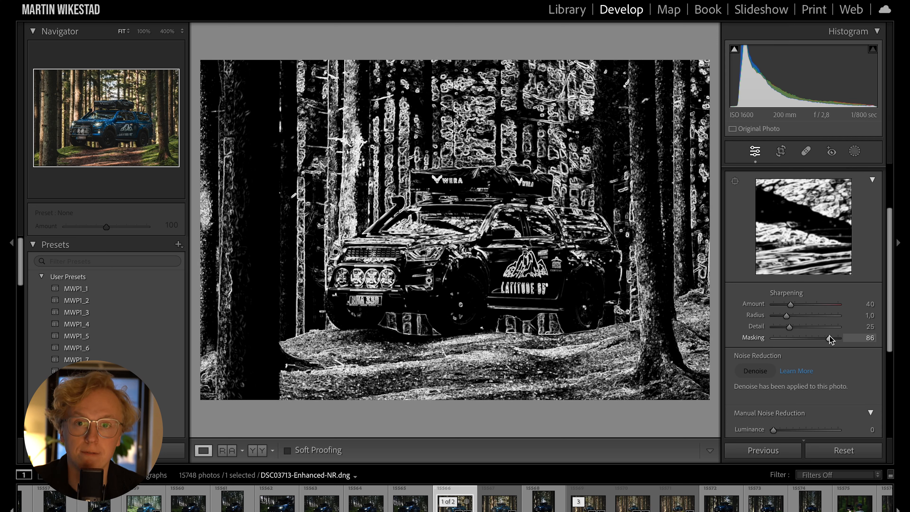
drag(830, 339, 759, 347)
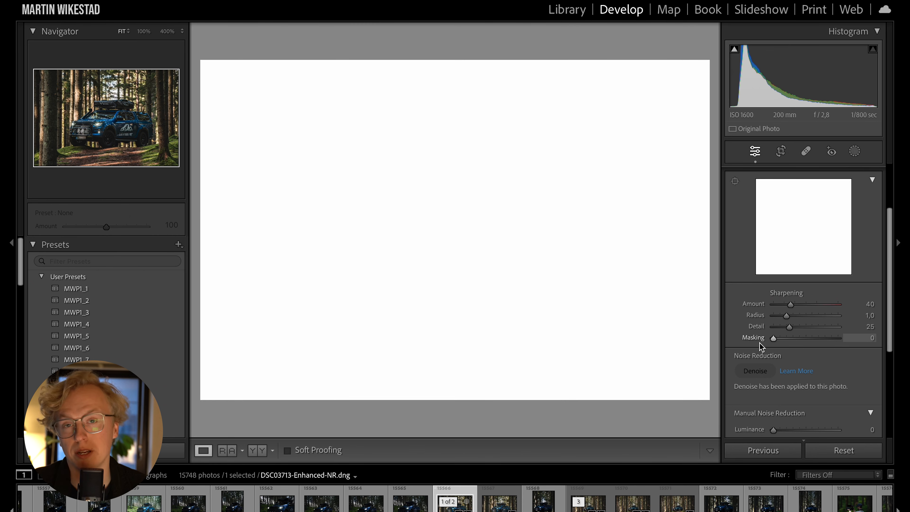
drag(772, 341, 838, 343)
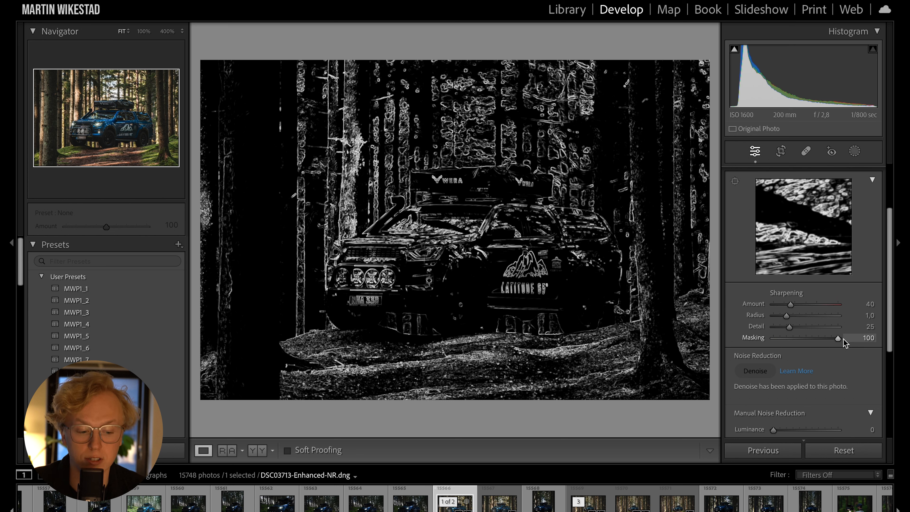
drag(843, 339, 830, 344)
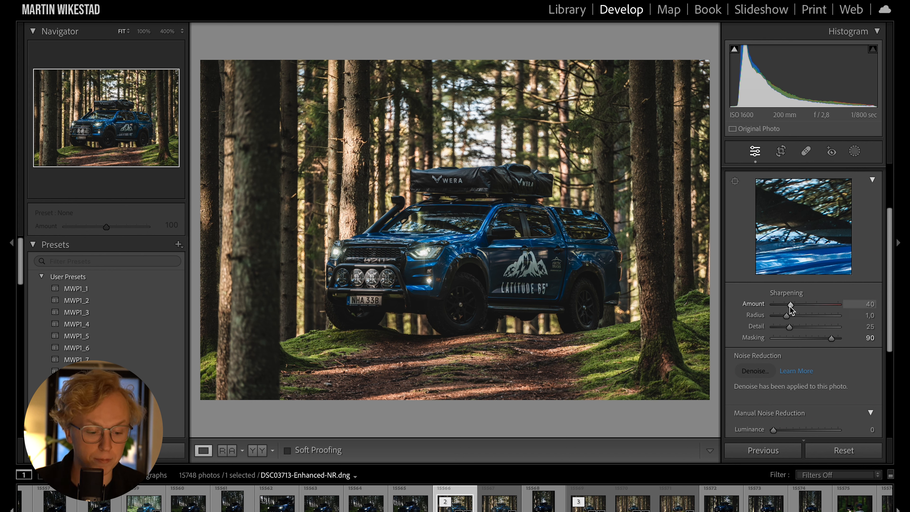
mouse_move(790, 305)
mouse_down()
mouse_move(855, 305)
mouse_move(796, 309)
mouse_up()
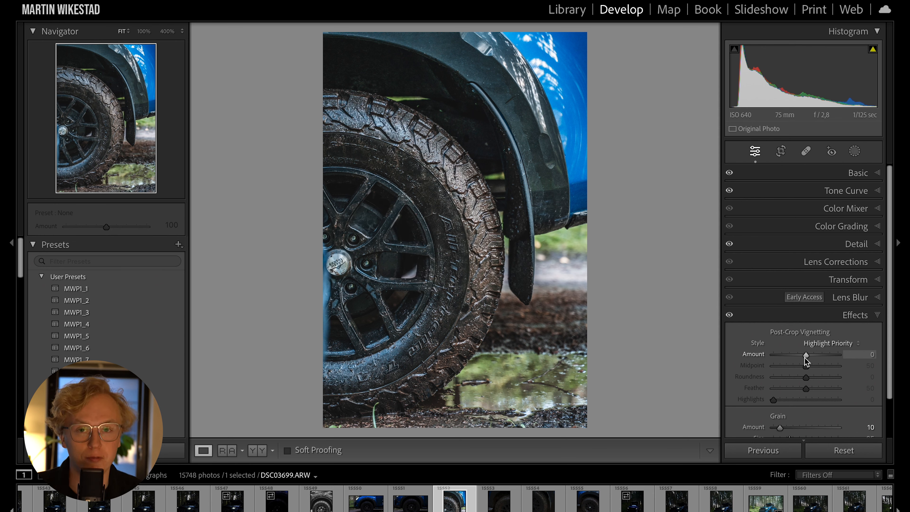
Step: Try Post-Crop Vignetting amounts of −70 and −42 on the wheel photo, and reset the amount to 0
drag(804, 356, 783, 361)
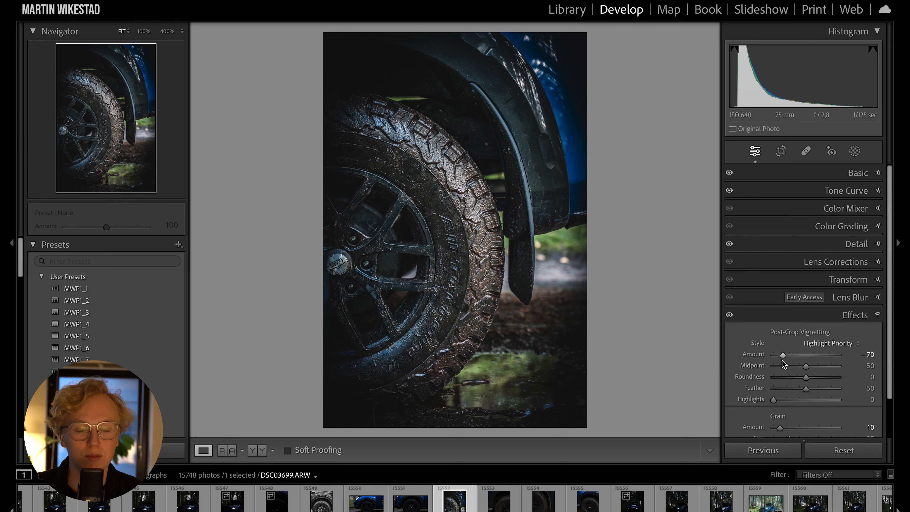
drag(782, 360, 793, 357)
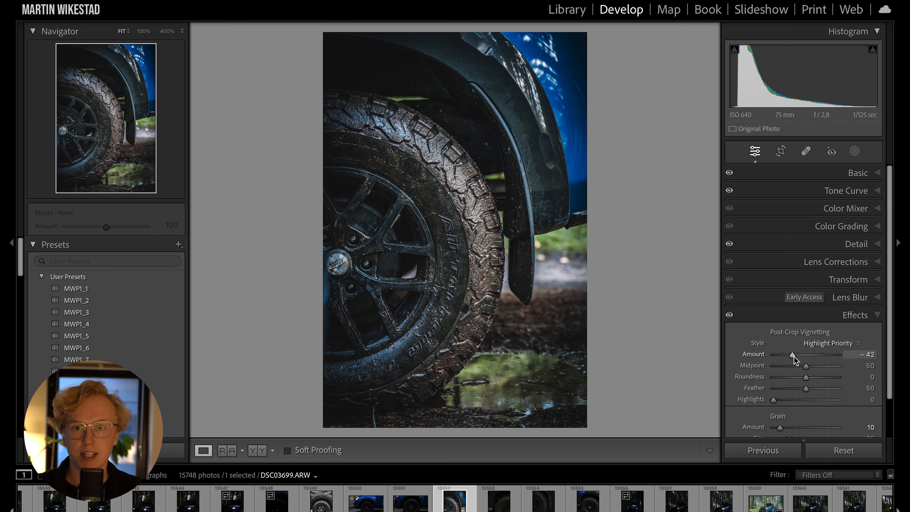
drag(807, 365, 810, 388)
double_click(809, 387)
double_click(805, 378)
double_click(802, 367)
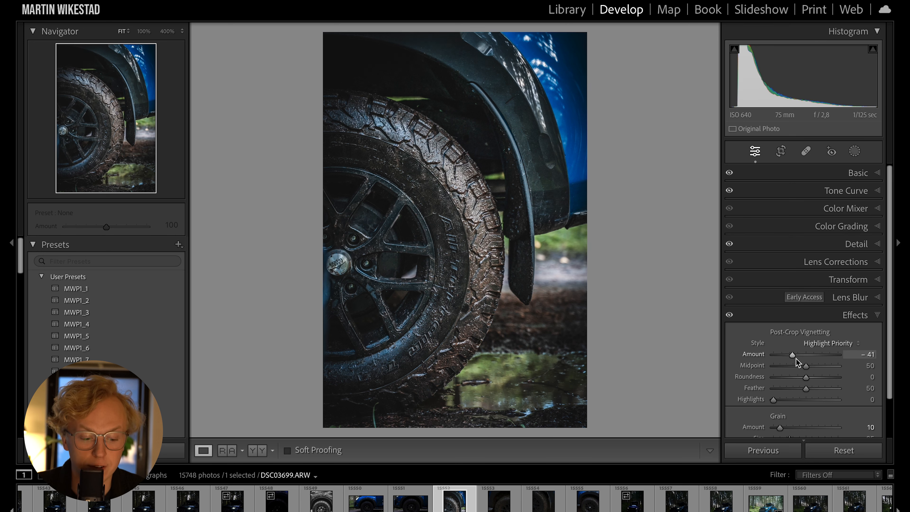
double_click(796, 358)
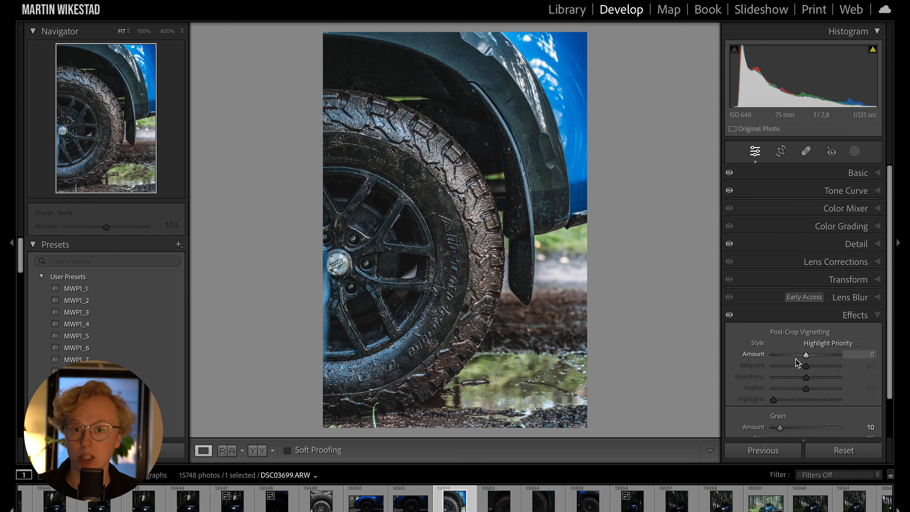
Step: Add a diagonal linear gradient mask over the wheel photo's lower-right corner and set its Exposure to −0,80
click(854, 151)
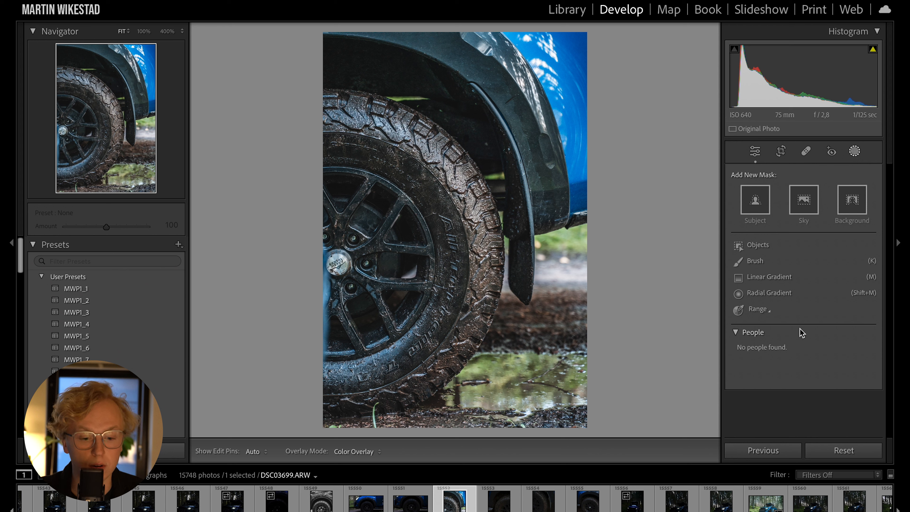
click(765, 277)
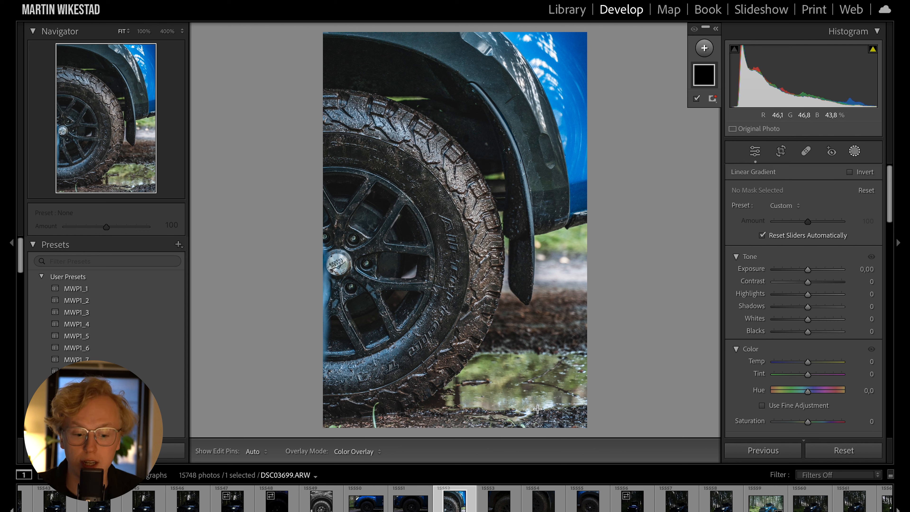
mouse_move(522, 371)
mouse_down()
mouse_move(477, 353)
mouse_move(438, 302)
mouse_up()
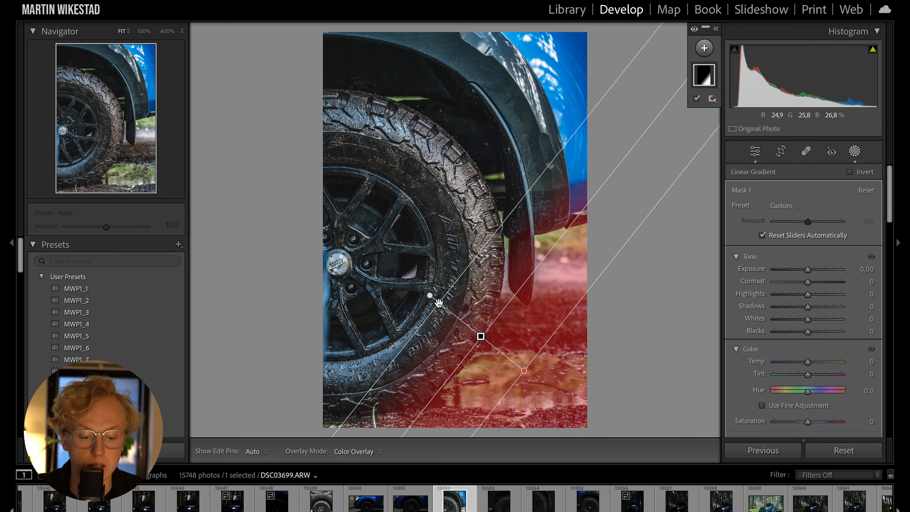
drag(808, 268, 800, 271)
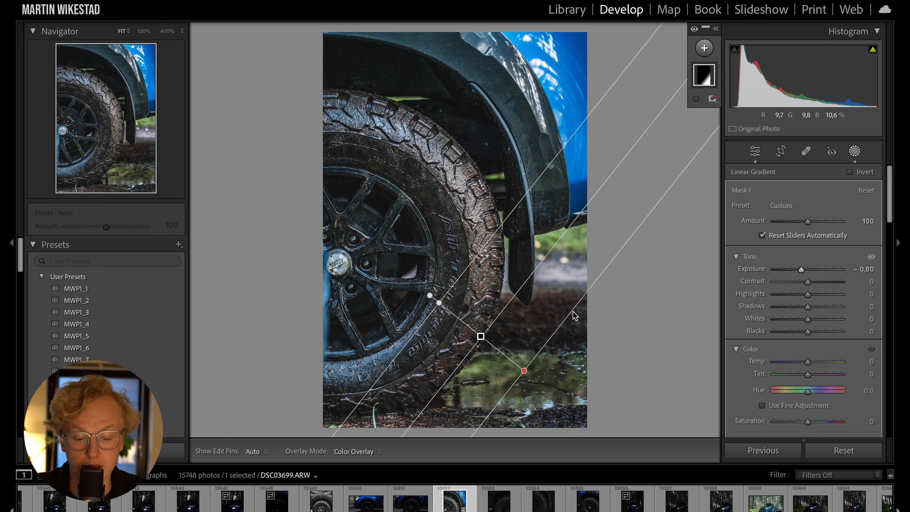
Step: Add a second, horizontal linear gradient mask along the wheel photo's bottom edge with Exposure at −0,56
click(703, 47)
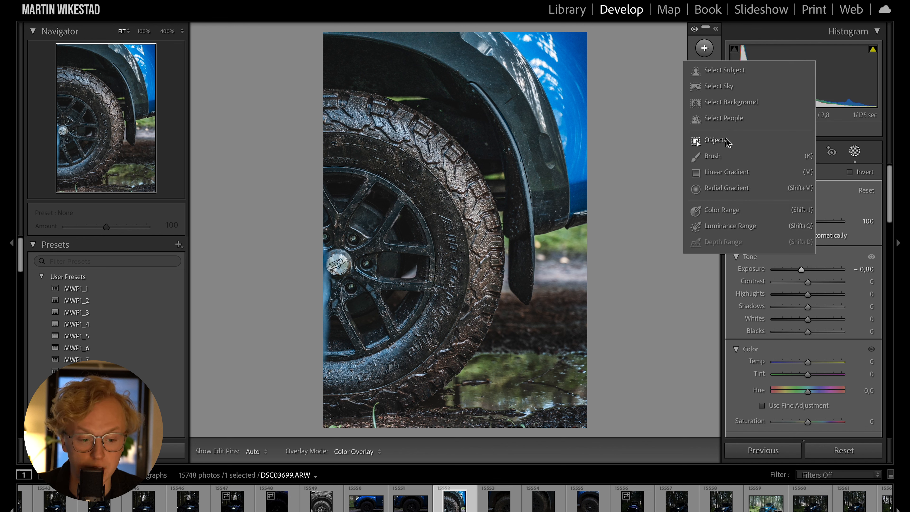
click(718, 172)
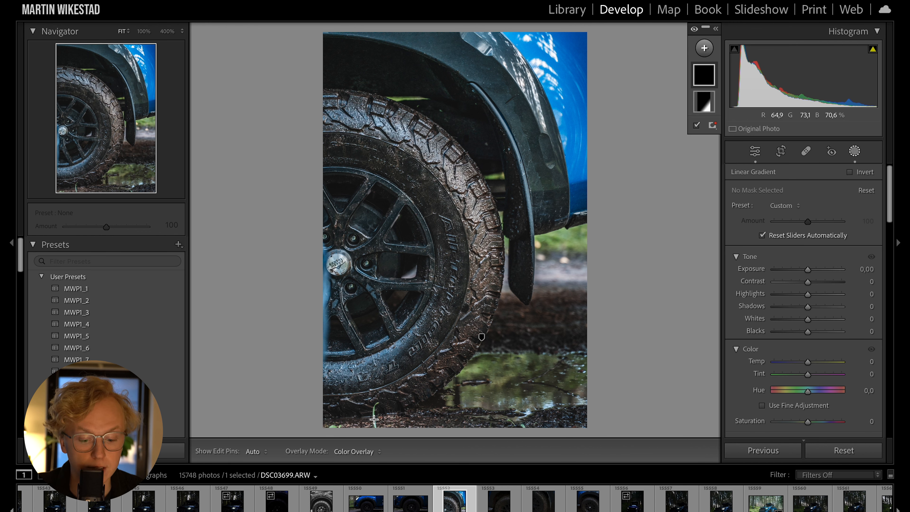
drag(374, 419, 374, 379)
drag(802, 268, 802, 268)
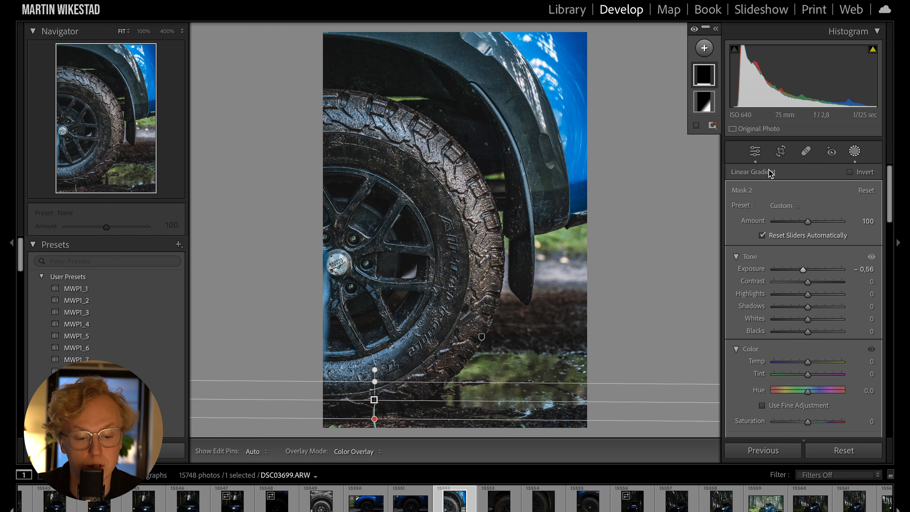
Step: Remove the two bright spots in the background beside the mud flap using the Remove tool at size 78
click(805, 151)
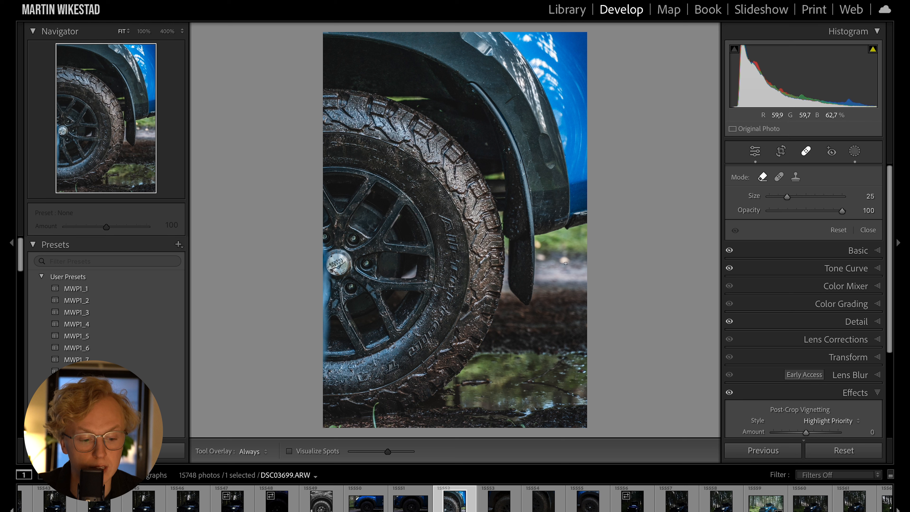
scroll(565, 264, up, 10)
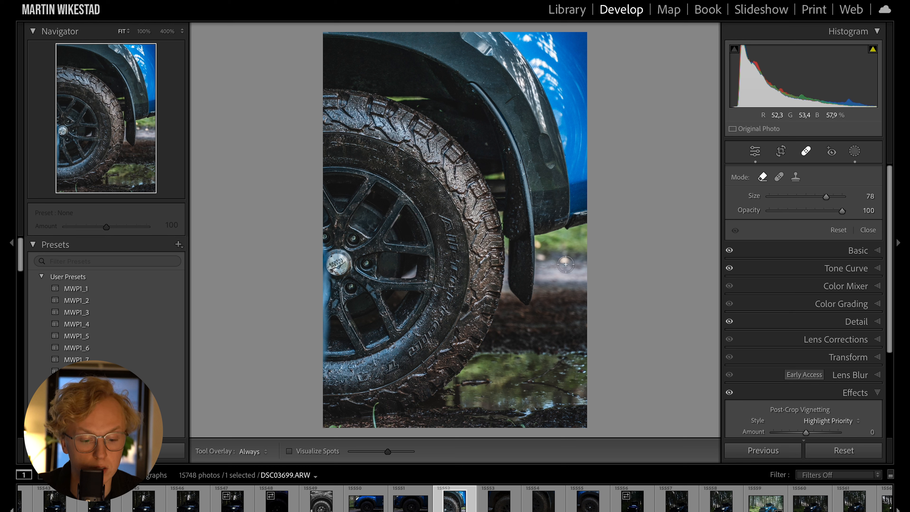
click(565, 264)
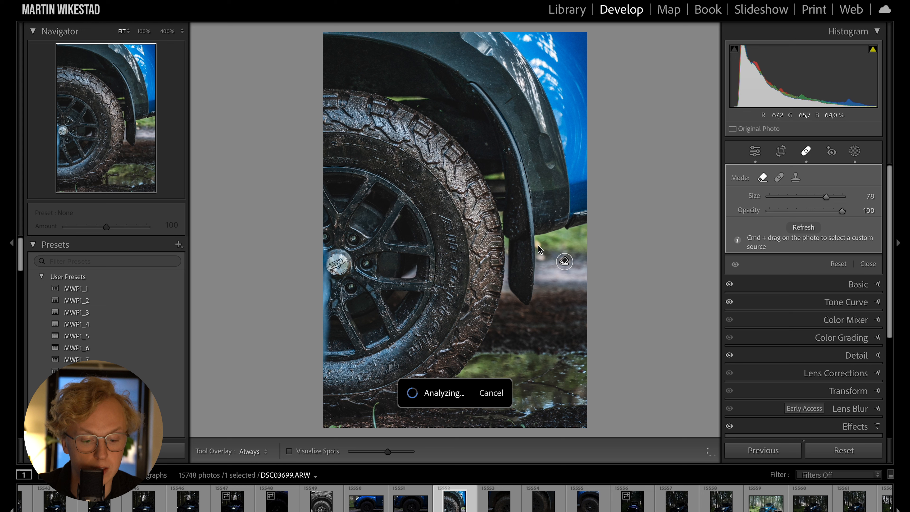
click(538, 248)
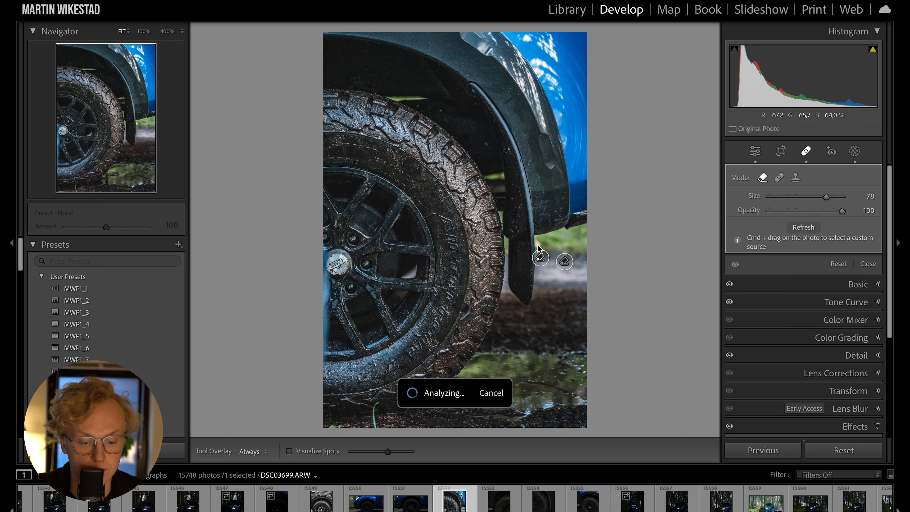
Step: Paint a brush mask over the bright background beside the mud flap with Exposure −0,55, Highlights −29 and Whites −13
click(854, 151)
click(704, 48)
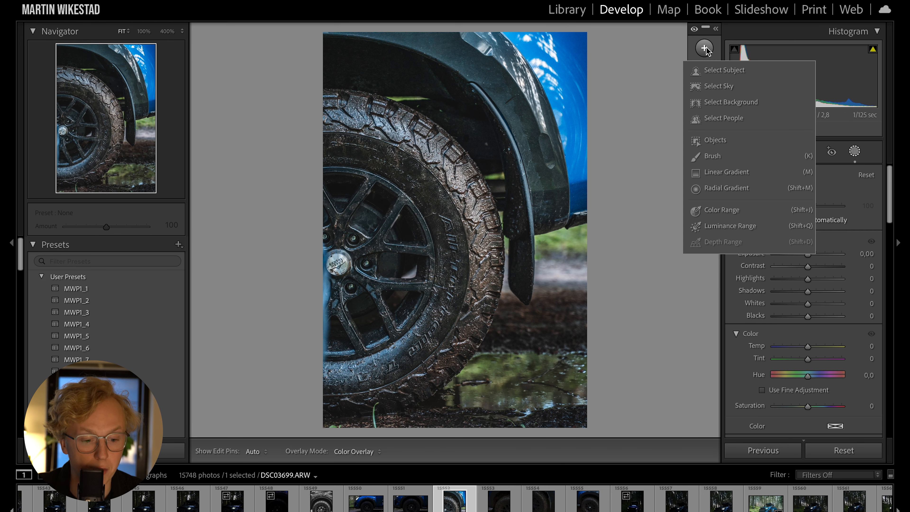
click(718, 156)
mouse_move(582, 280)
mouse_down()
mouse_move(545, 279)
mouse_move(545, 265)
mouse_move(592, 262)
mouse_move(588, 242)
mouse_move(551, 255)
mouse_up()
mouse_move(807, 343)
mouse_down()
mouse_move(789, 371)
mouse_move(803, 399)
mouse_up()
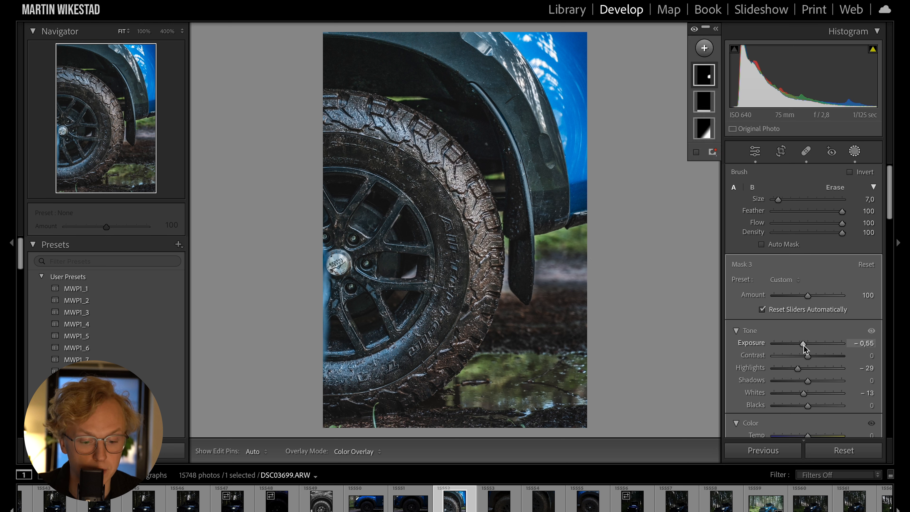
Step: Set the background brush mask's Exposure to −0,61 and Contrast to −34, and compare the wheel photo with its masks off and on
mouse_move(809, 359)
mouse_down()
mouse_move(791, 365)
mouse_move(801, 348)
mouse_up()
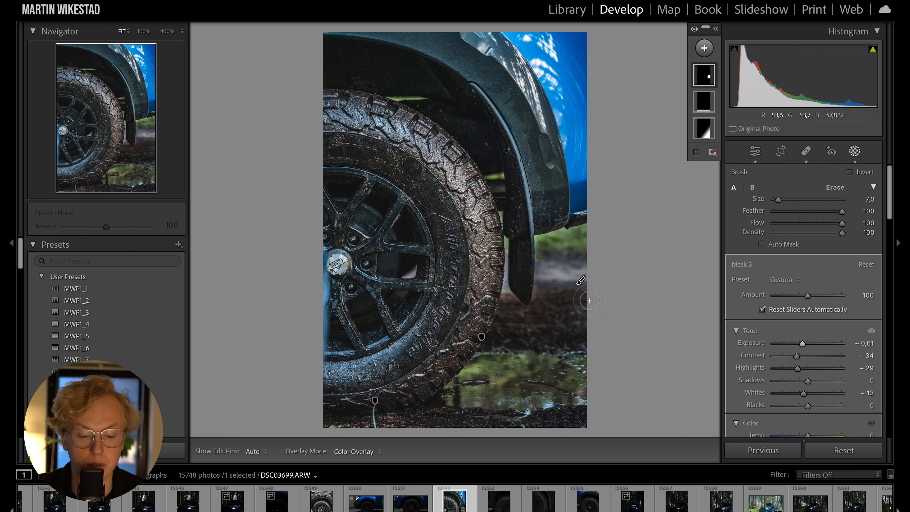
click(693, 34)
click(694, 34)
click(695, 34)
click(694, 34)
click(694, 34)
click(695, 35)
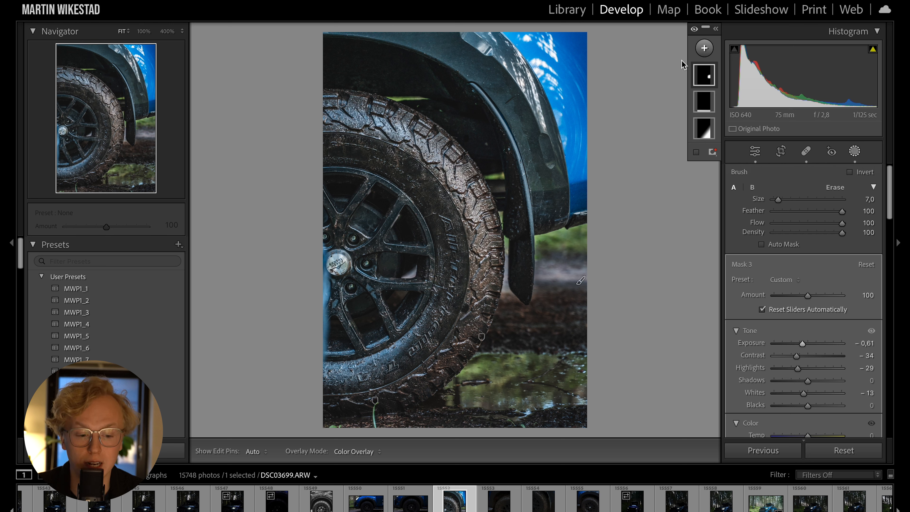
Step: Add a radial gradient mask over the wheel with Exposure 0,26, Contrast 5, Clarity 7 and Dehaze 11
click(707, 53)
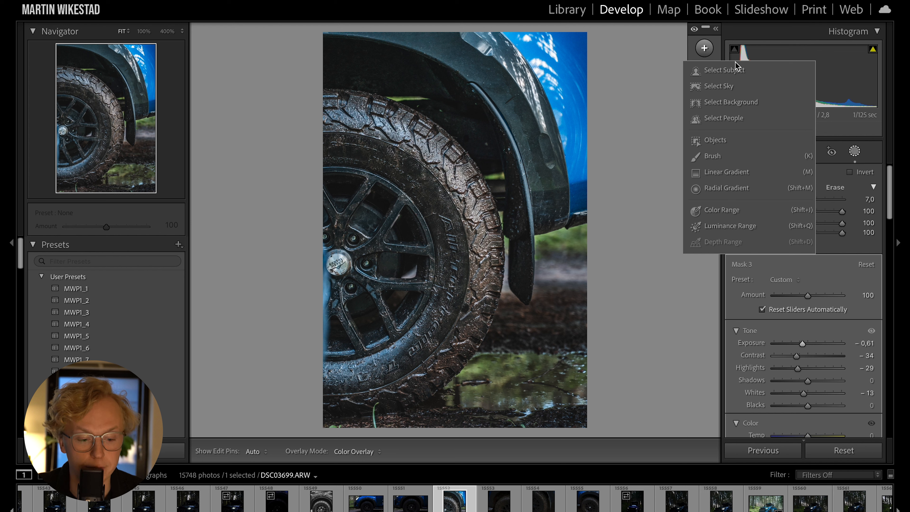
click(727, 189)
drag(366, 262, 510, 425)
drag(376, 262, 353, 261)
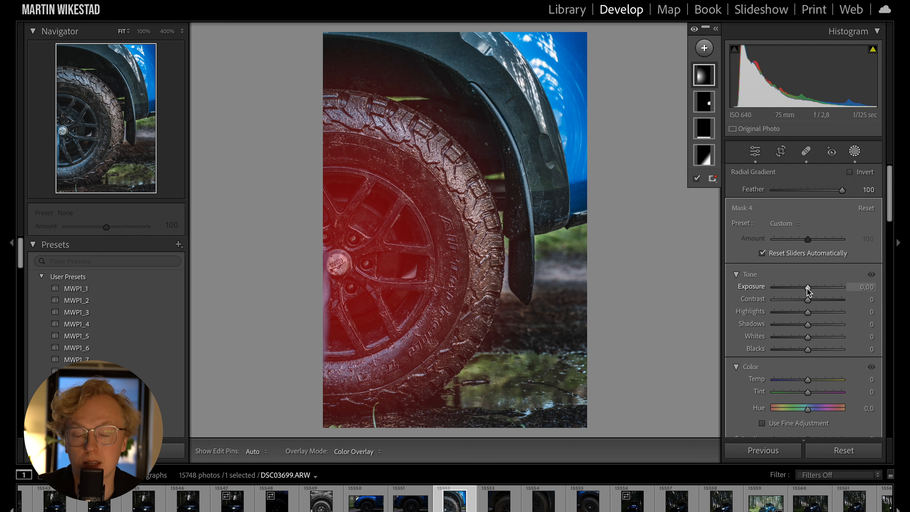
mouse_move(807, 289)
mouse_down()
mouse_move(815, 287)
mouse_move(810, 302)
mouse_up()
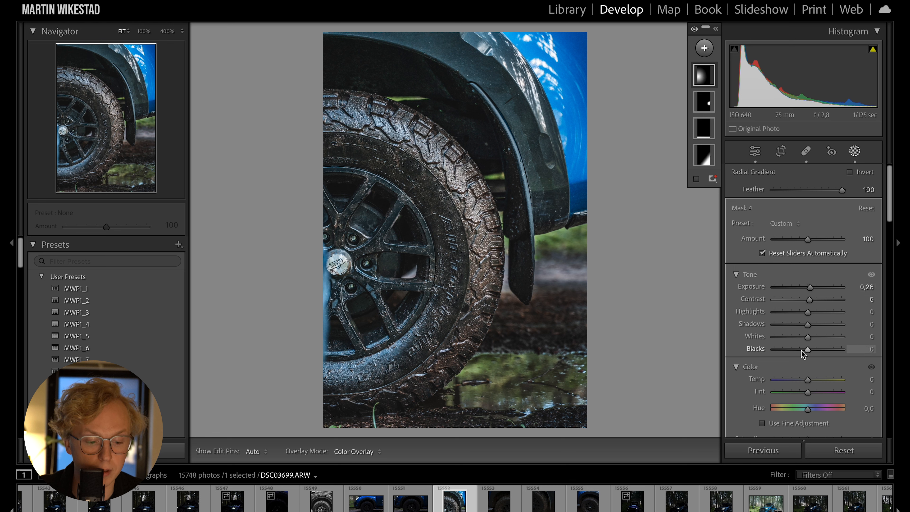
drag(893, 207, 892, 353)
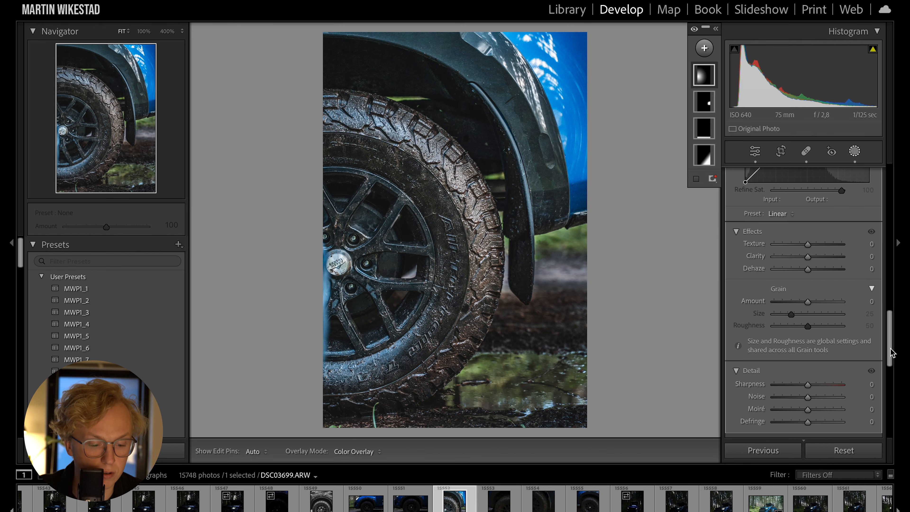
mouse_move(808, 257)
mouse_down()
mouse_move(840, 252)
mouse_move(782, 260)
mouse_move(822, 261)
mouse_move(809, 259)
mouse_up()
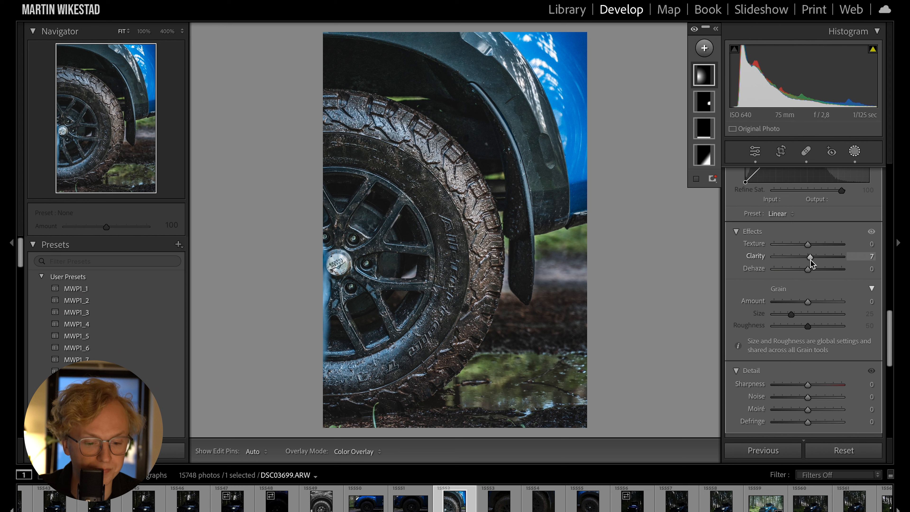
mouse_move(809, 270)
mouse_down()
mouse_move(795, 271)
mouse_move(822, 272)
mouse_move(812, 272)
mouse_up()
Step: Add a diagonal linear gradient mask over the wheel photo's upper-right corner and set its Exposure to −0,56
click(704, 48)
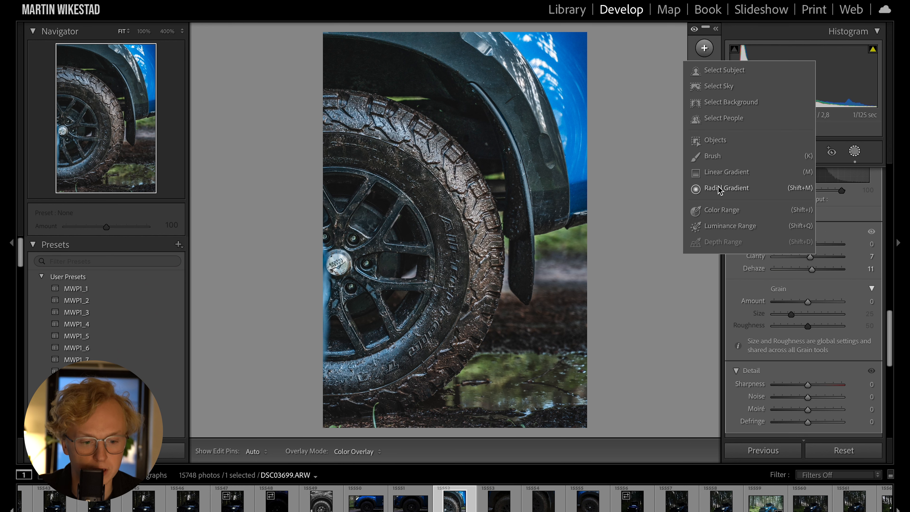
click(717, 175)
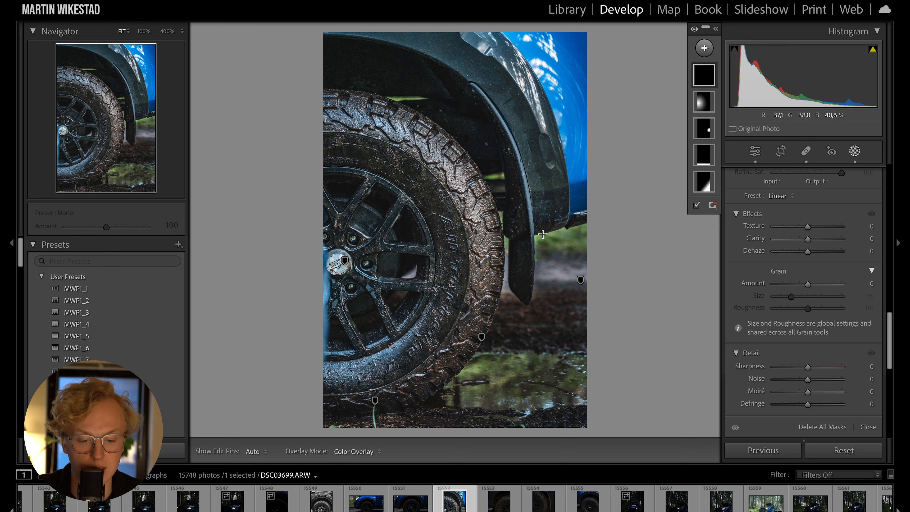
mouse_move(565, 42)
mouse_down()
mouse_move(417, 185)
mouse_move(333, 217)
mouse_move(354, 233)
mouse_up()
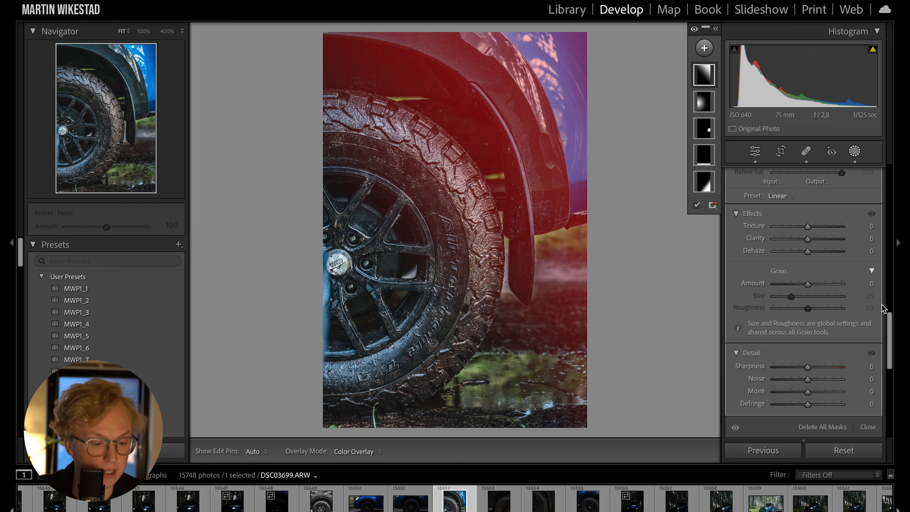
drag(887, 319, 882, 154)
drag(808, 268, 802, 272)
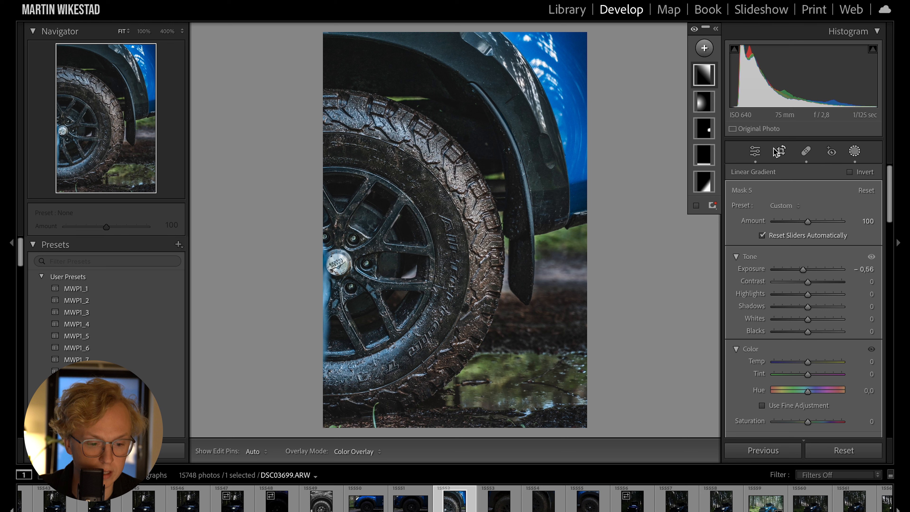
Step: Add a horizontal linear gradient mask along the wheel photo's top edge with Exposure at −0,13
click(704, 49)
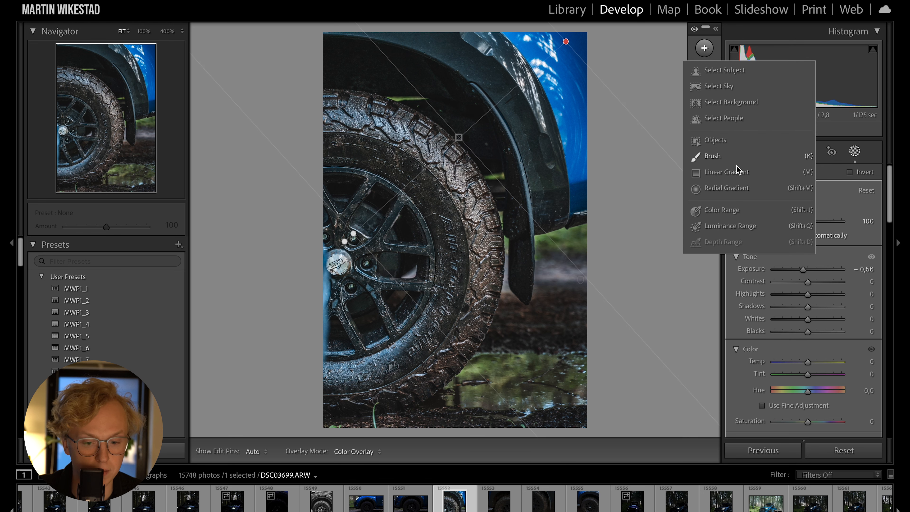
click(717, 172)
drag(376, 62, 374, 159)
mouse_move(807, 269)
mouse_down()
mouse_move(795, 270)
mouse_move(803, 271)
mouse_up()
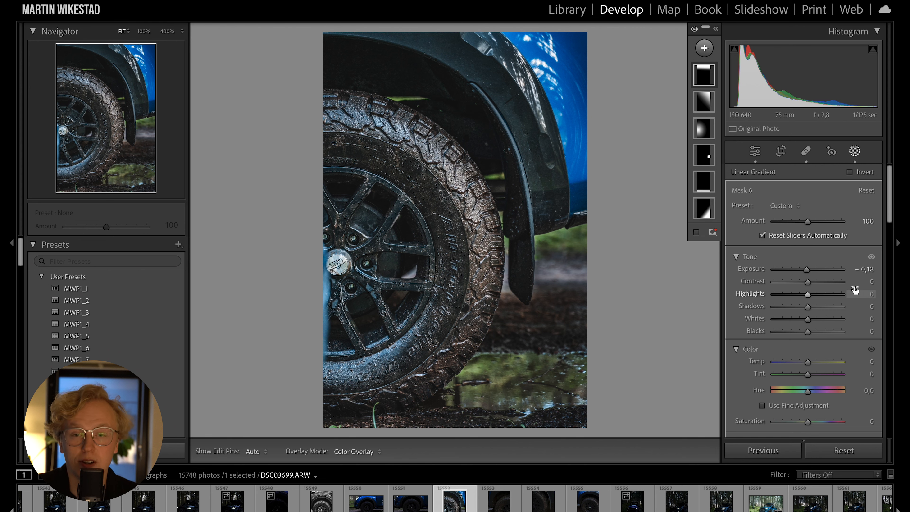
mouse_move(890, 178)
mouse_down()
mouse_move(891, 328)
mouse_move(902, 165)
mouse_up()
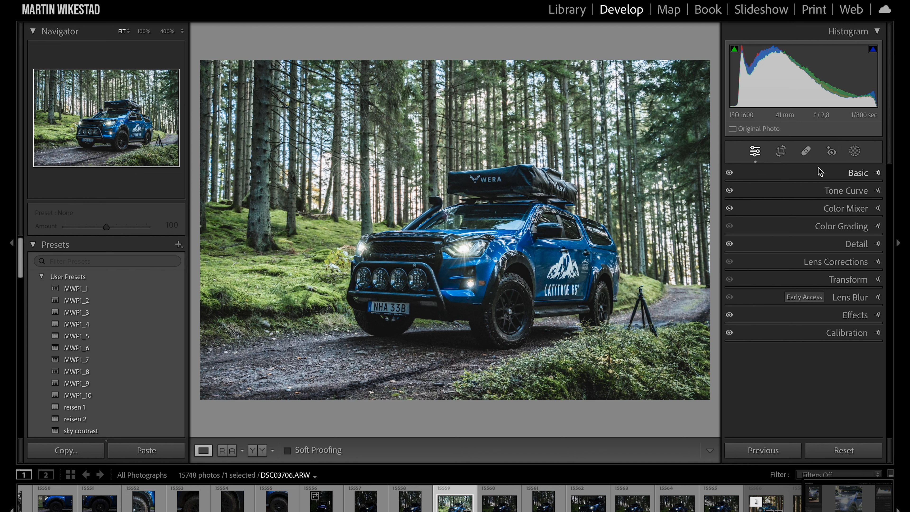
Step: Set the Green hue to −9 in the forest truck photo's HSL mixer, and try out and reset the Red hue
click(835, 213)
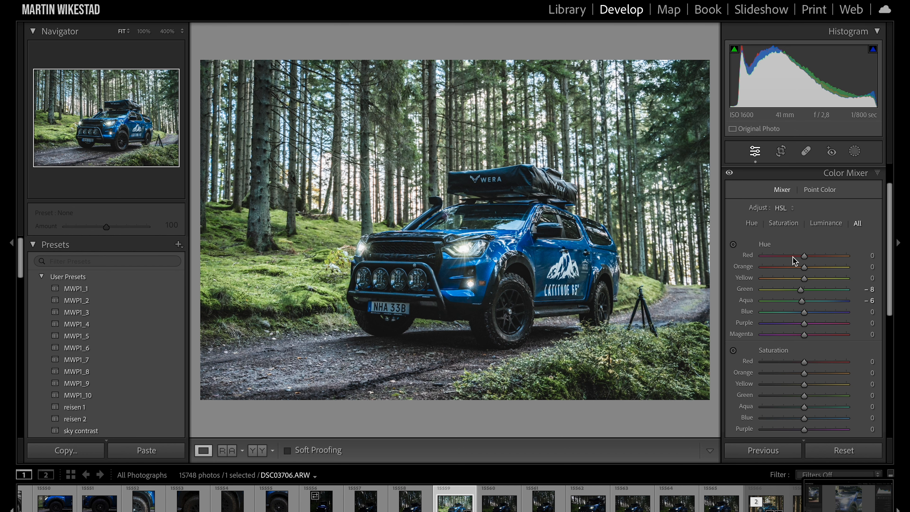
mouse_move(800, 290)
mouse_down()
mouse_move(823, 291)
mouse_move(772, 297)
mouse_move(820, 300)
mouse_move(788, 298)
mouse_move(810, 298)
mouse_move(800, 296)
mouse_up()
drag(889, 253, 890, 265)
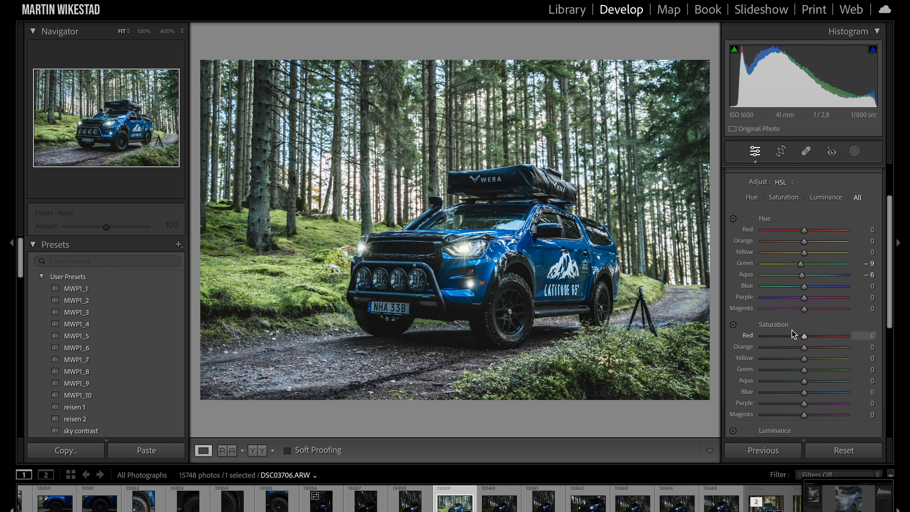
scroll(792, 358, down, 4)
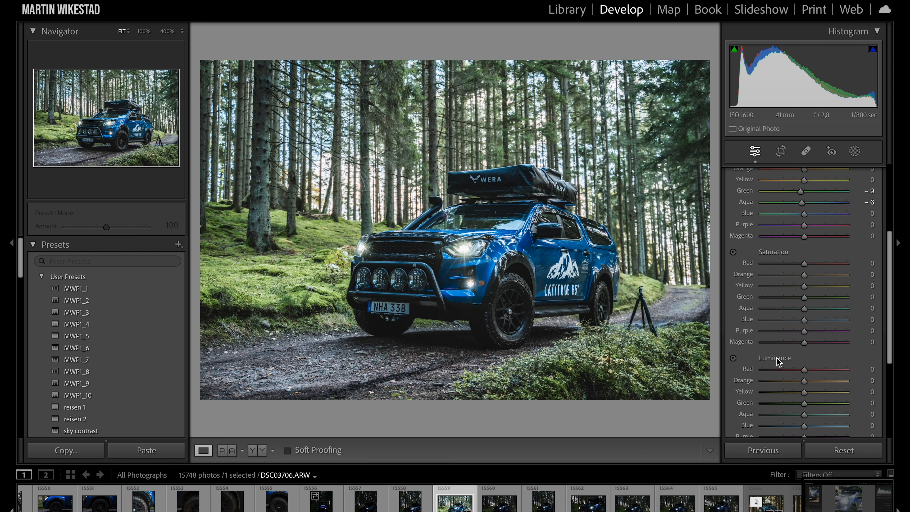
scroll(879, 240, up, 7)
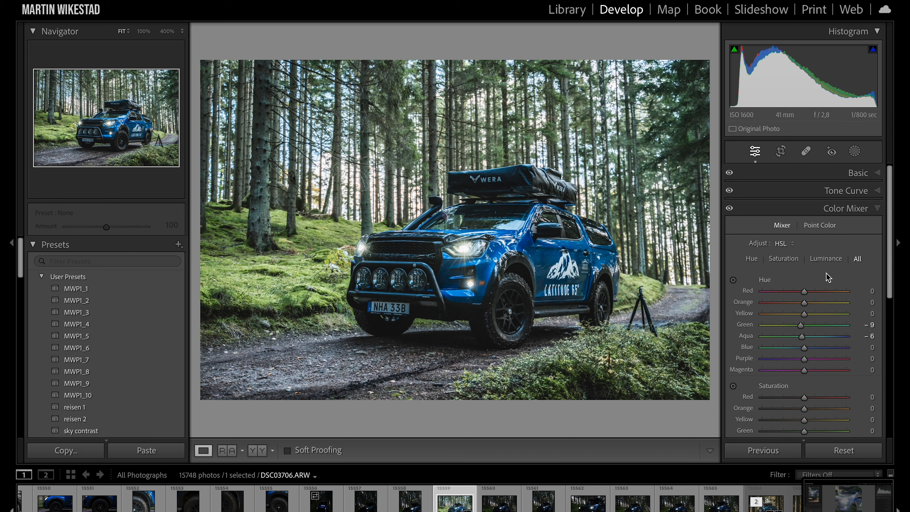
mouse_move(804, 292)
mouse_down()
mouse_move(814, 295)
mouse_move(797, 295)
mouse_up()
double_click(798, 295)
Step: Sample the truck's blue paint as a Point Color
click(819, 225)
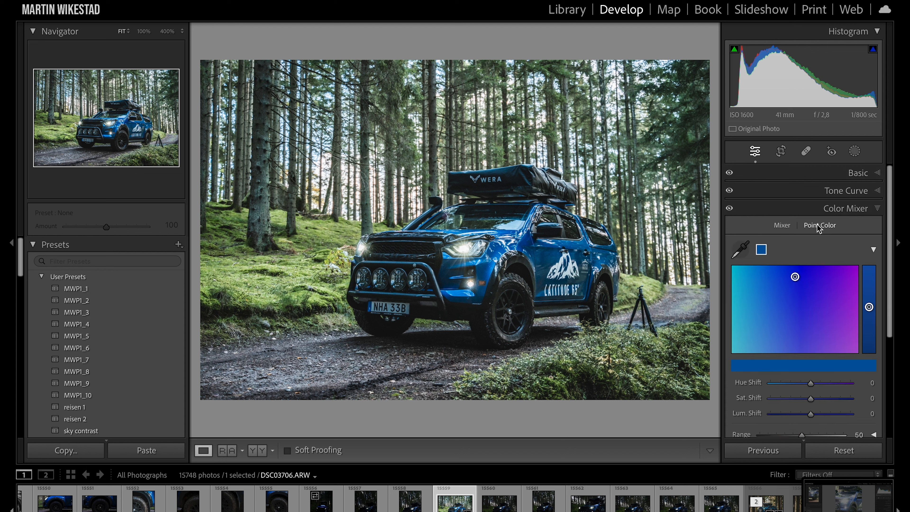
click(741, 251)
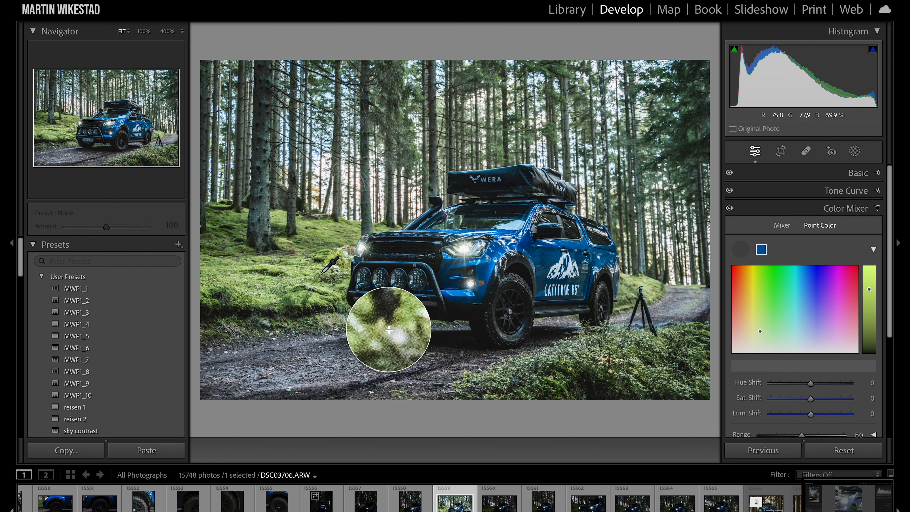
click(524, 242)
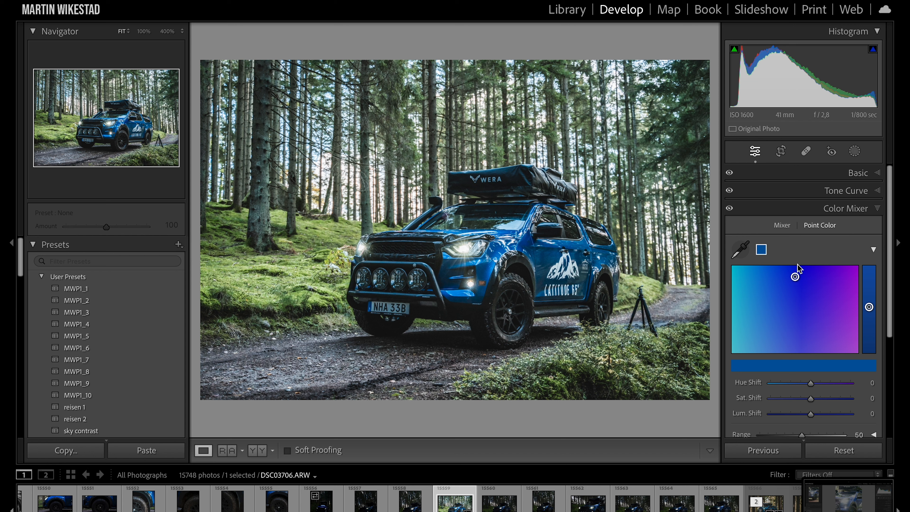
Step: Visualize the blue Point Color's affected range, try Range 100, and return Range to 50 with the visualization off
drag(889, 241, 888, 302)
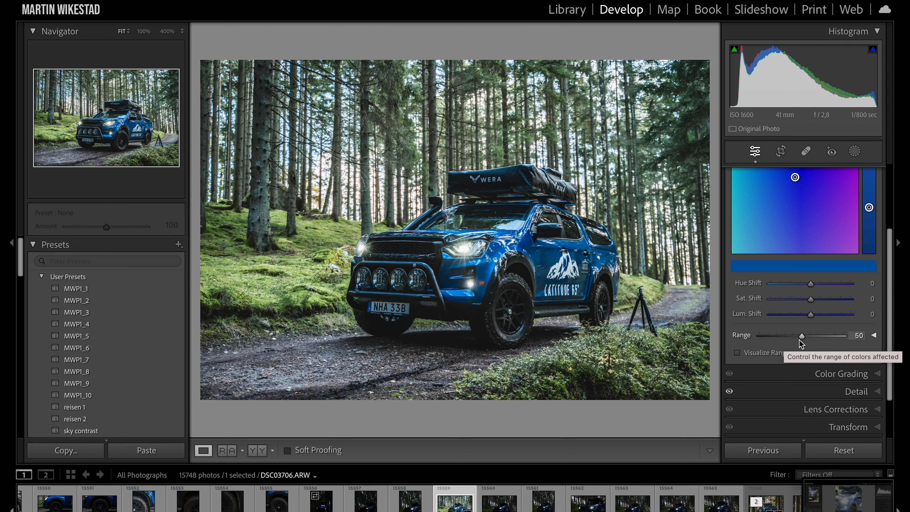
click(737, 353)
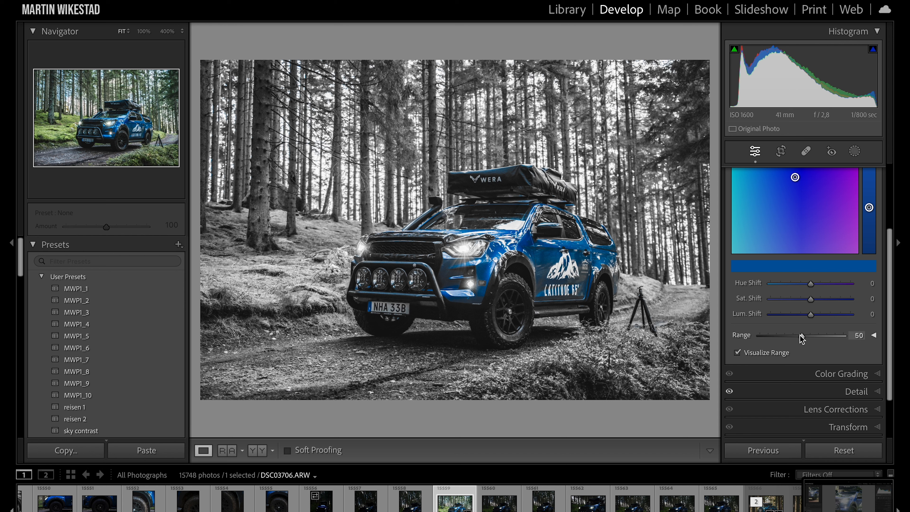
drag(801, 335, 843, 336)
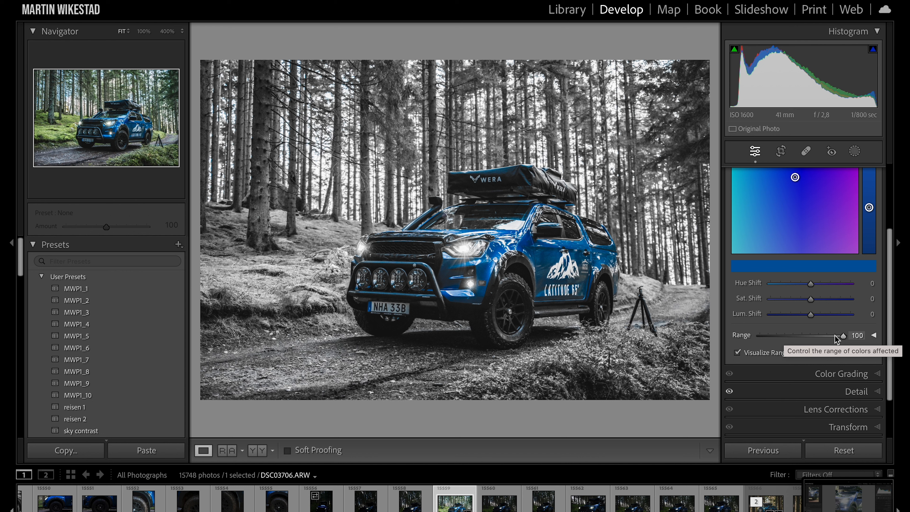
drag(834, 336, 805, 337)
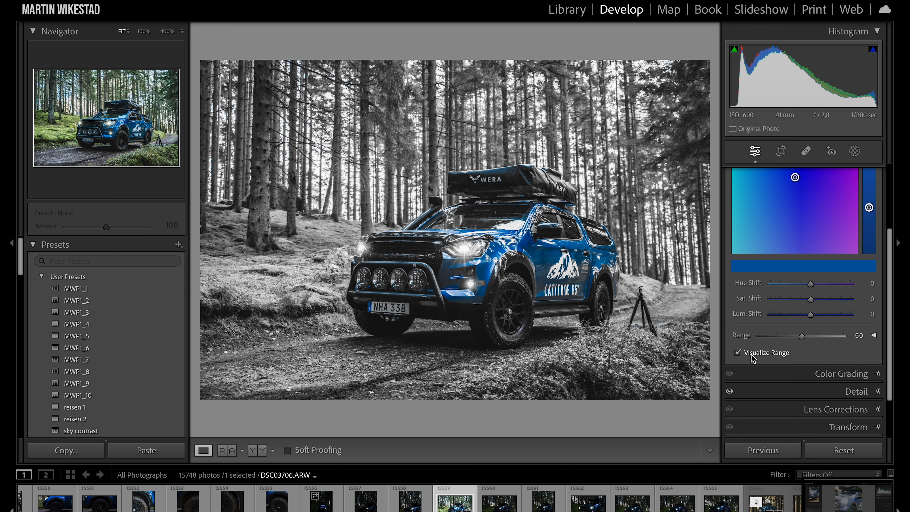
click(738, 352)
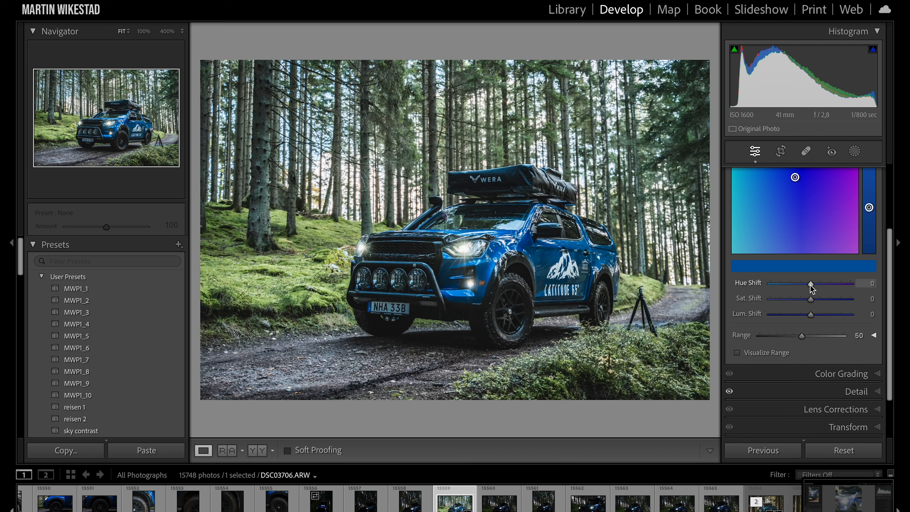
Step: Turn the truck's blue paint teal with Hue Shift −70, Sat. Shift 36 and Lum. Shift 23
drag(809, 285, 781, 289)
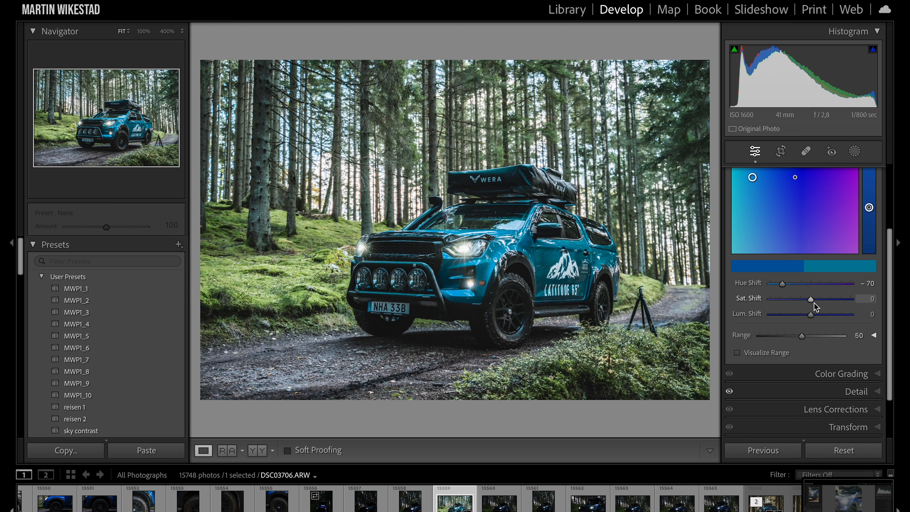
drag(811, 300, 820, 318)
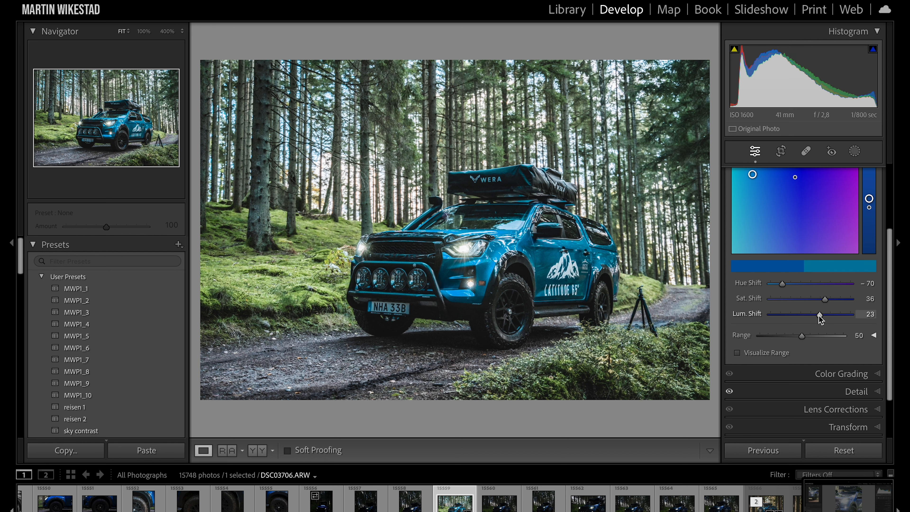
Step: Sample the green moss beside the truck as a second Point Color and set its Range to 95 using the range visualization
drag(889, 278, 891, 249)
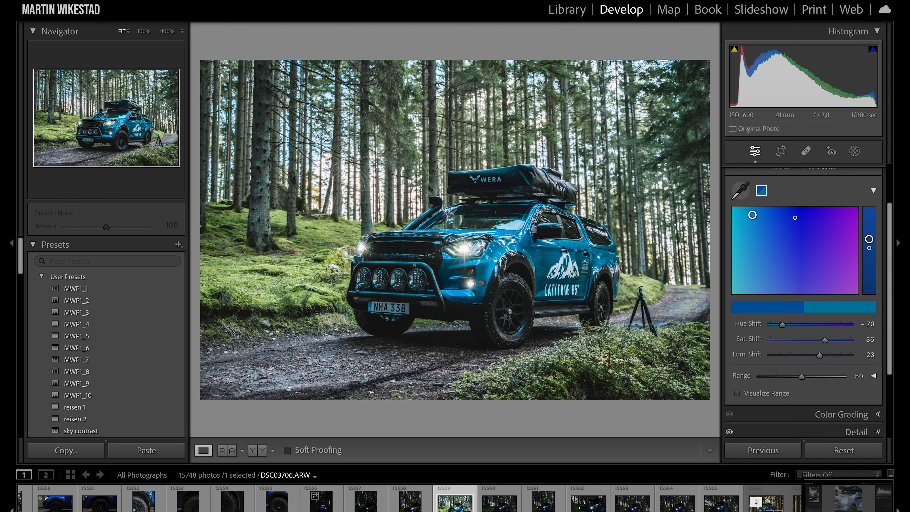
click(740, 190)
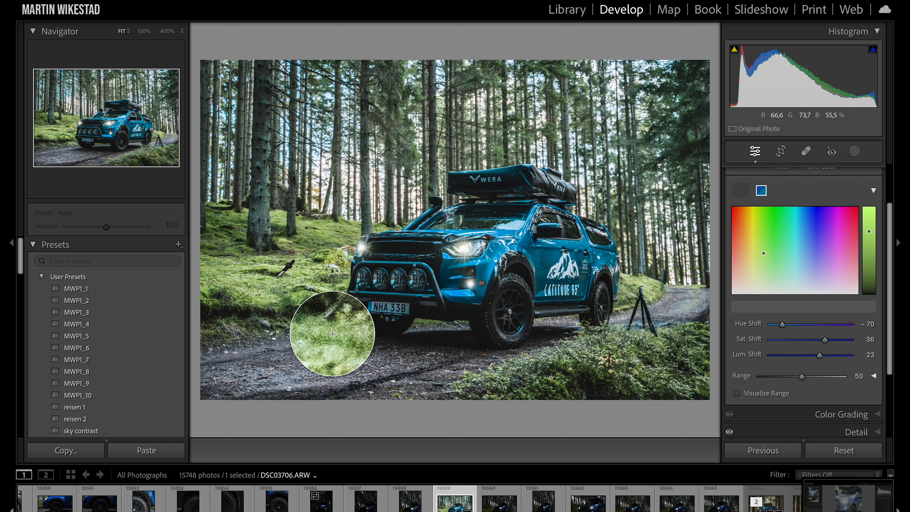
click(277, 277)
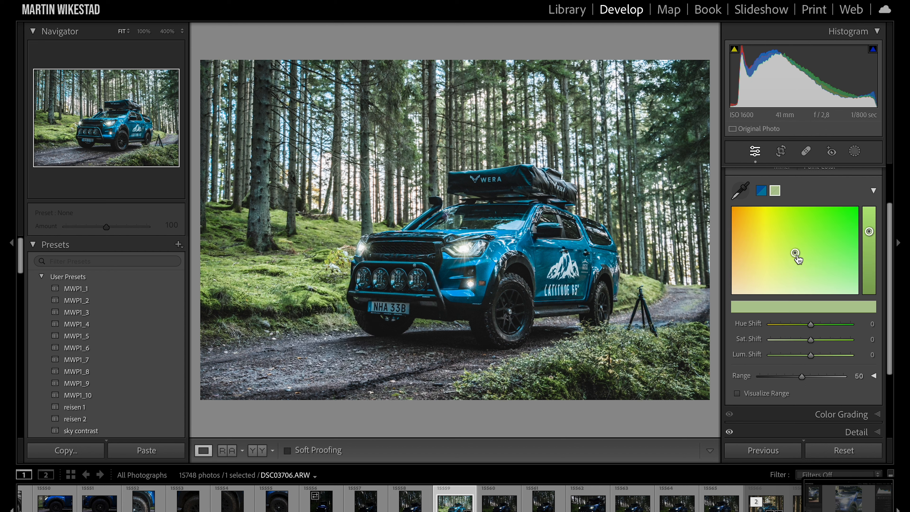
click(737, 393)
drag(802, 377, 838, 377)
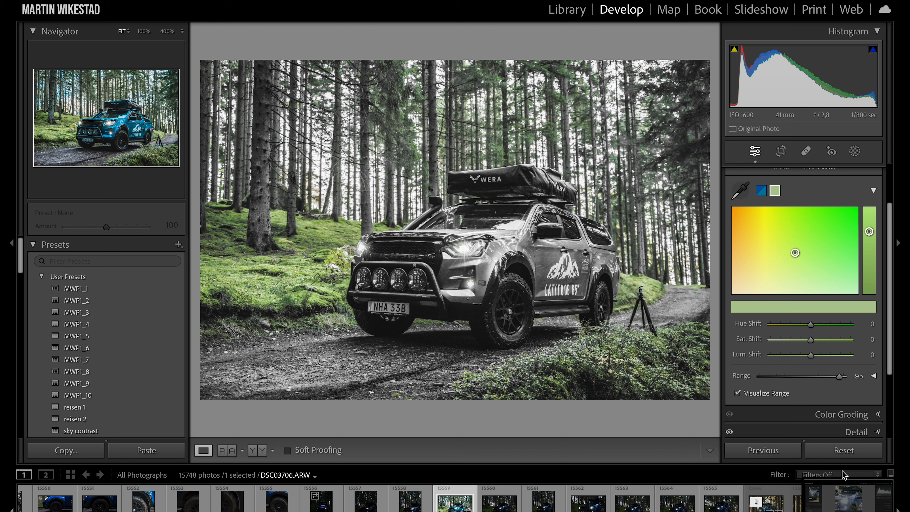
click(737, 393)
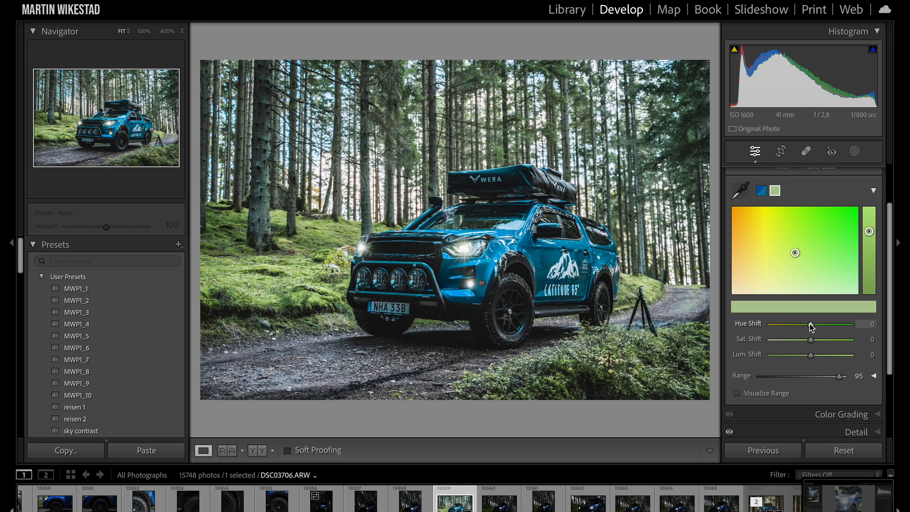
Step: Set the green Point Color's Hue Shift to −100 for autumn tones and adjust its saturation and luminance shifts
mouse_move(810, 326)
mouse_down()
mouse_move(837, 326)
mouse_move(768, 327)
mouse_up()
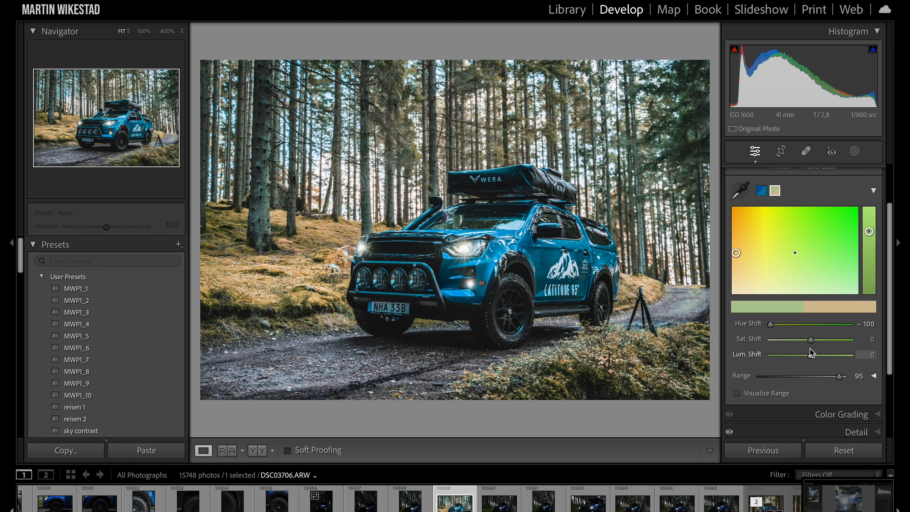
mouse_move(811, 343)
mouse_down()
mouse_move(820, 341)
mouse_move(801, 357)
mouse_up()
scroll(805, 197, up, 1)
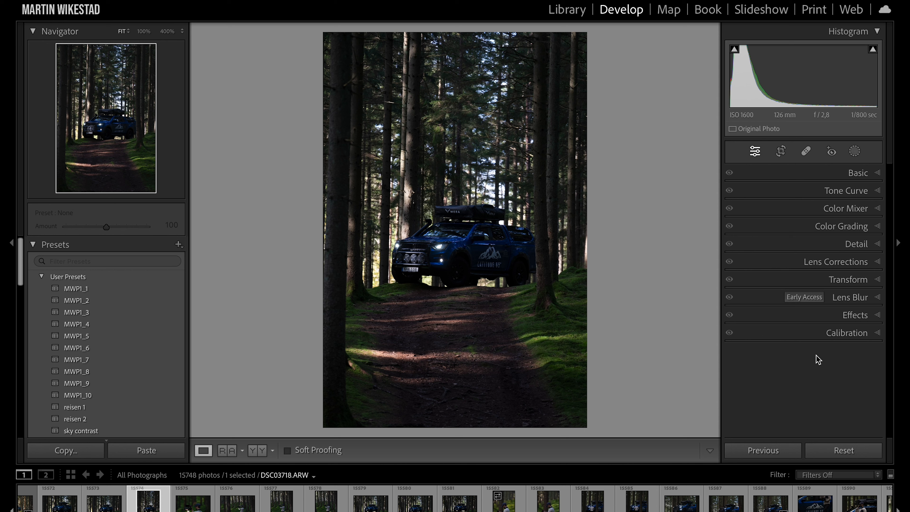
Step: Expand the Basic adjustments and toggle Solo Mode off and back on
click(790, 177)
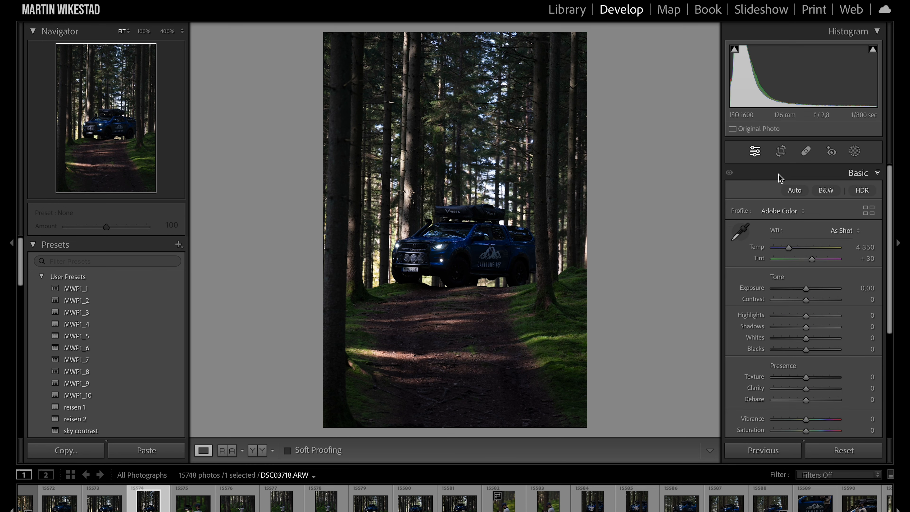
right_click(778, 174)
click(813, 226)
right_click(787, 175)
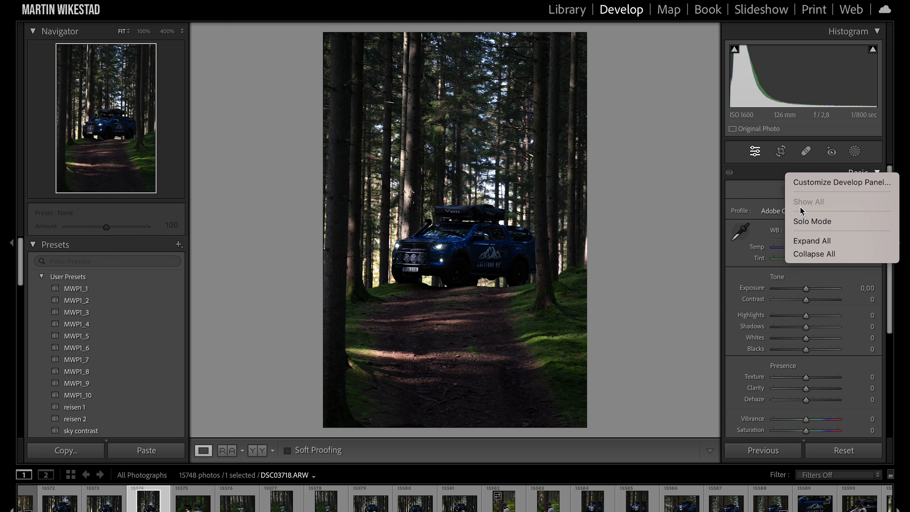
click(805, 222)
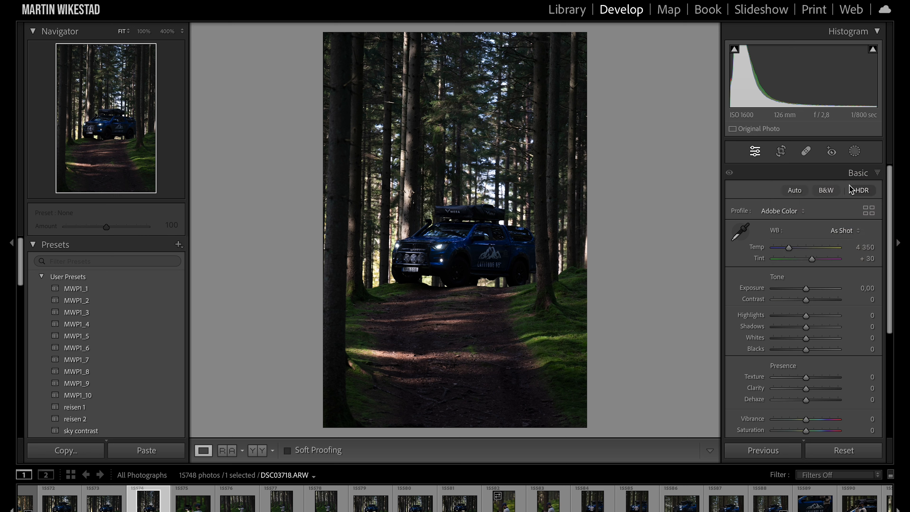
Step: Collapse Basic and, with Solo Mode on, expand Lens Blur followed by Transform
click(852, 175)
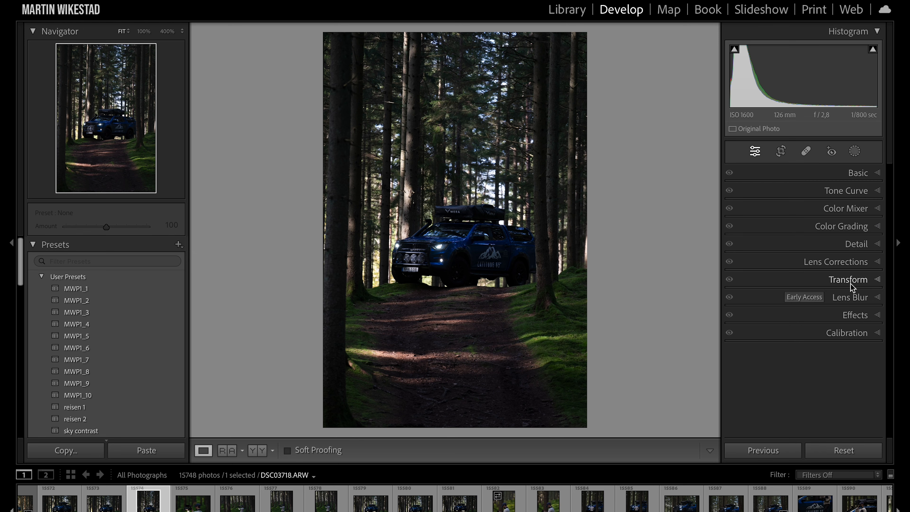
click(850, 299)
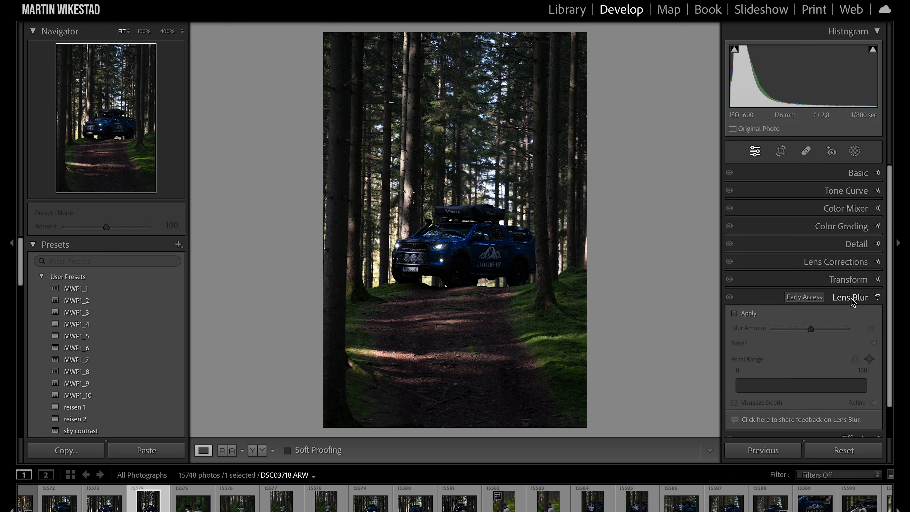
scroll(891, 371, down, 1)
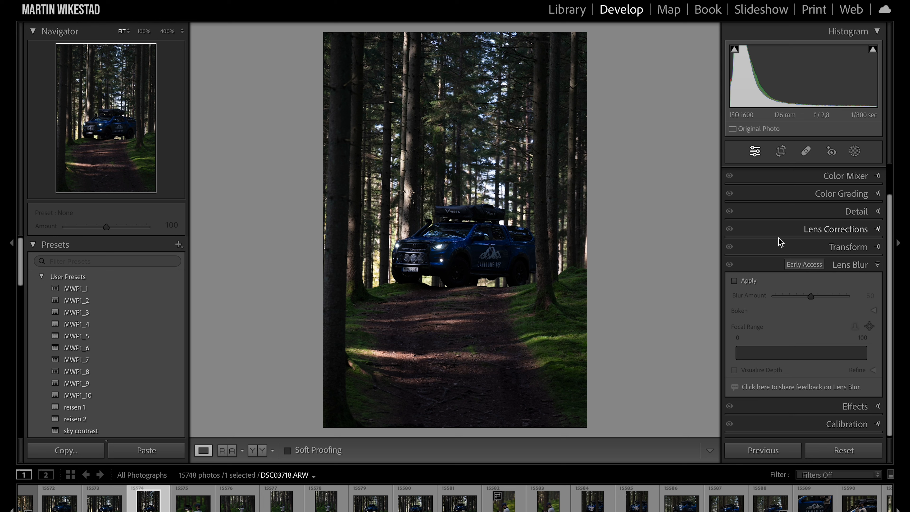
click(850, 248)
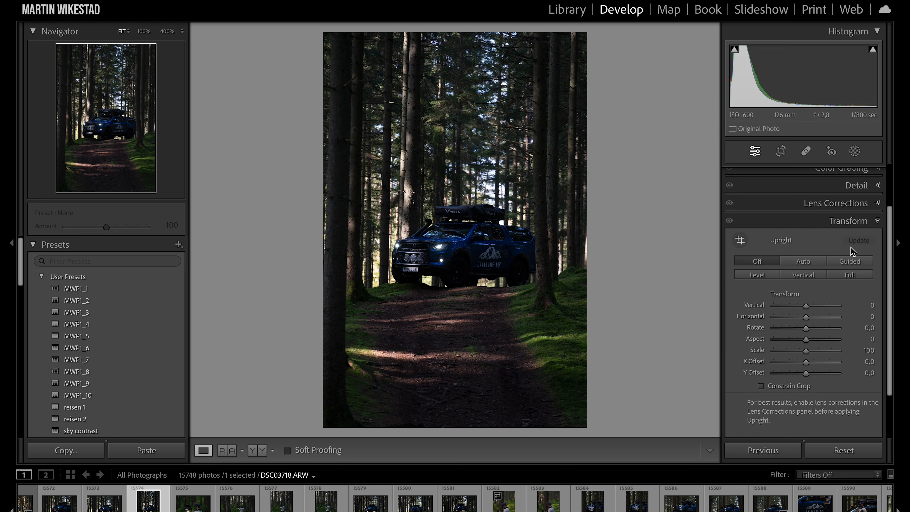
scroll(890, 261, down, 2)
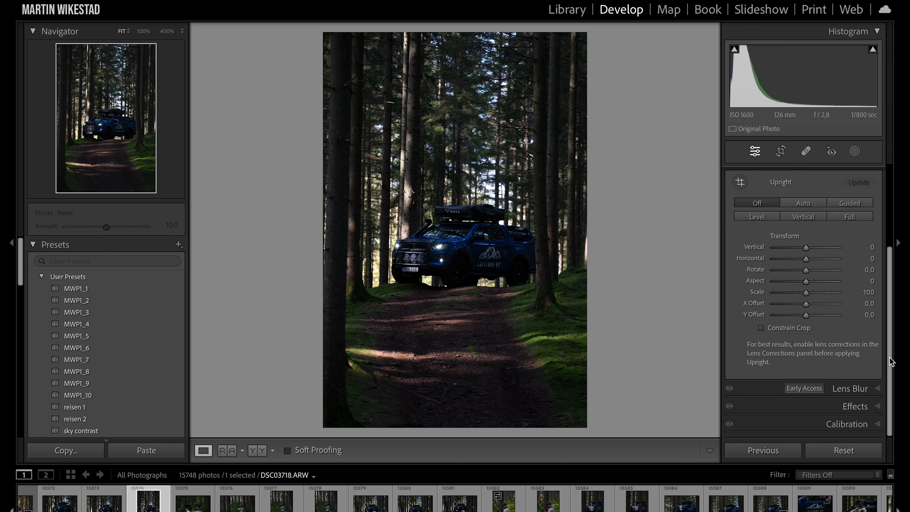
Step: Turn off Solo Mode and expand Lens Blur and Effects alongside Transform
right_click(838, 391)
click(816, 433)
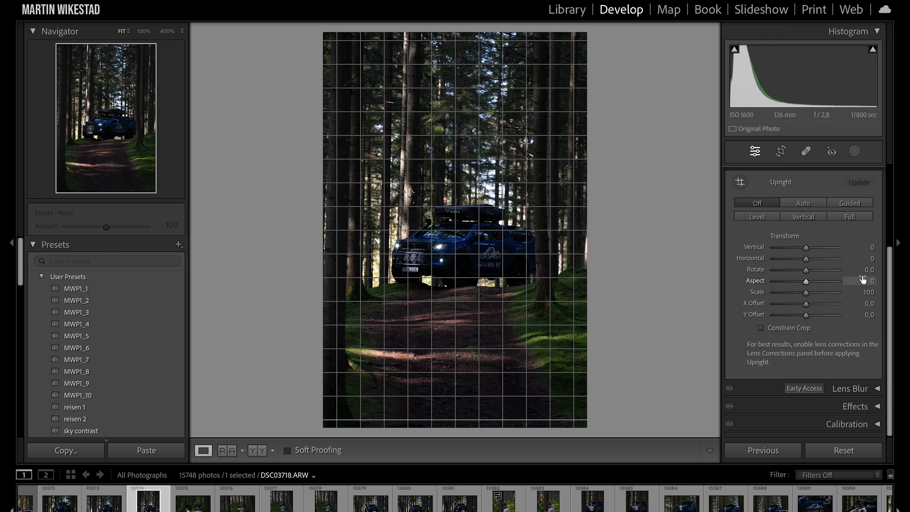
click(855, 389)
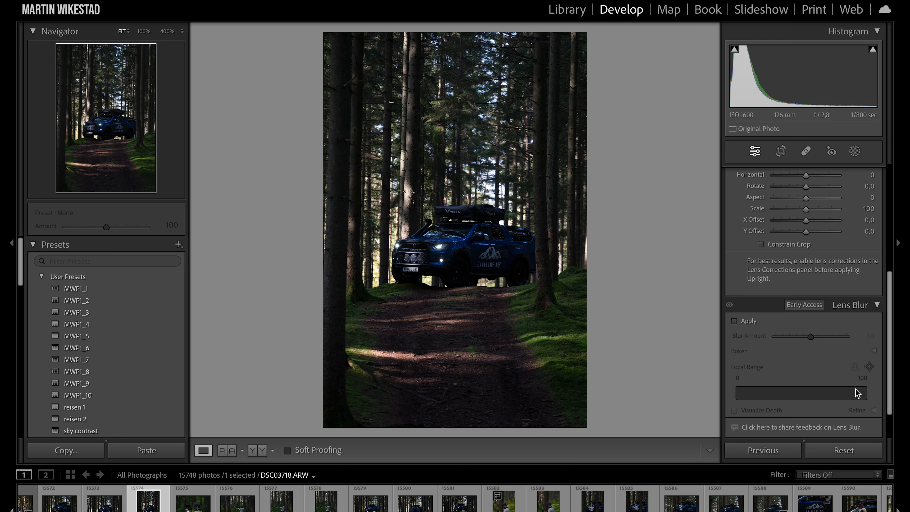
drag(889, 317, 892, 346)
click(855, 404)
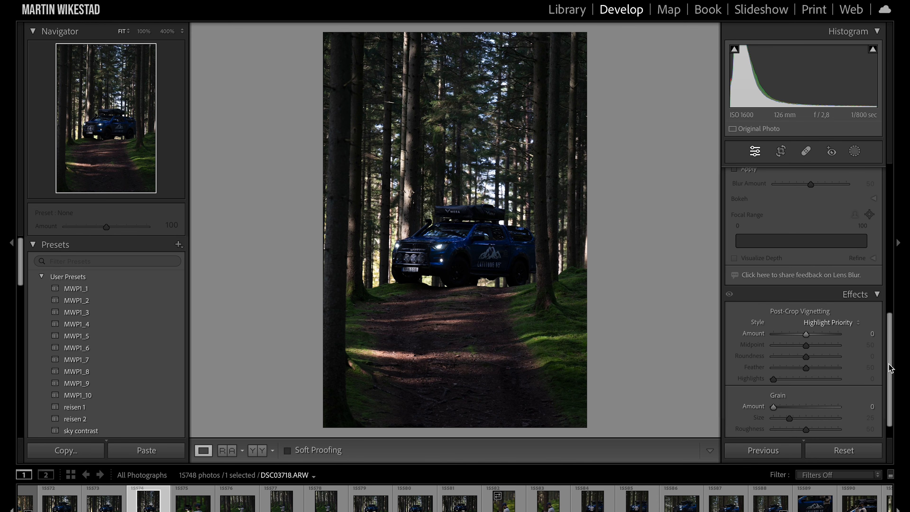
scroll(885, 395, down, 1)
drag(890, 427, 883, 121)
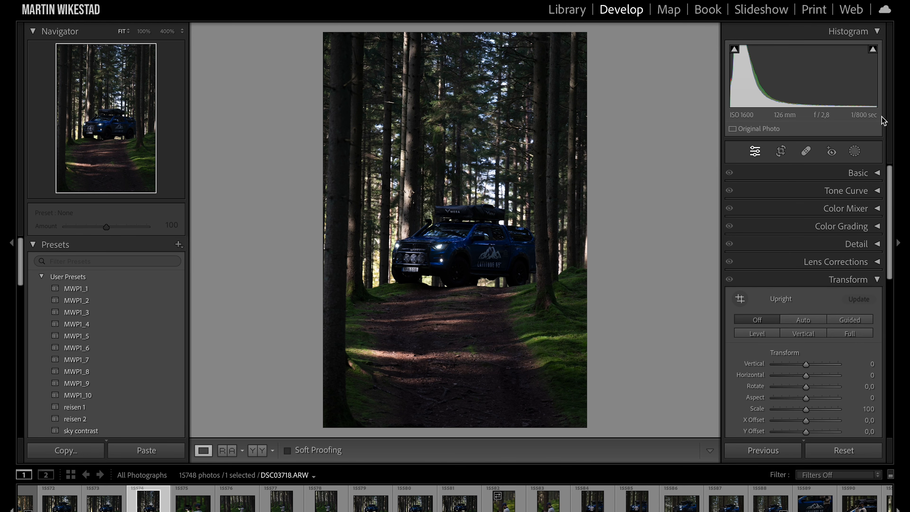
Step: Turn Solo Mode back on and expand only the Basic adjustments
right_click(794, 279)
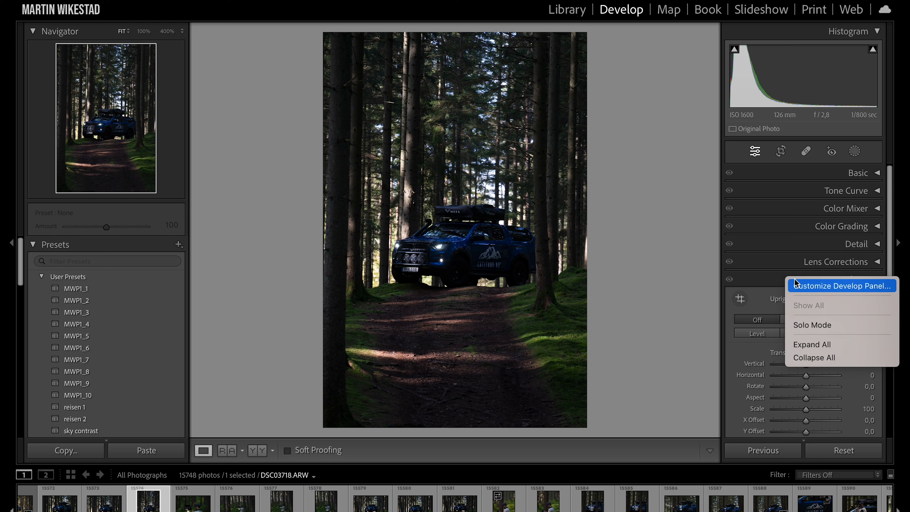
click(808, 324)
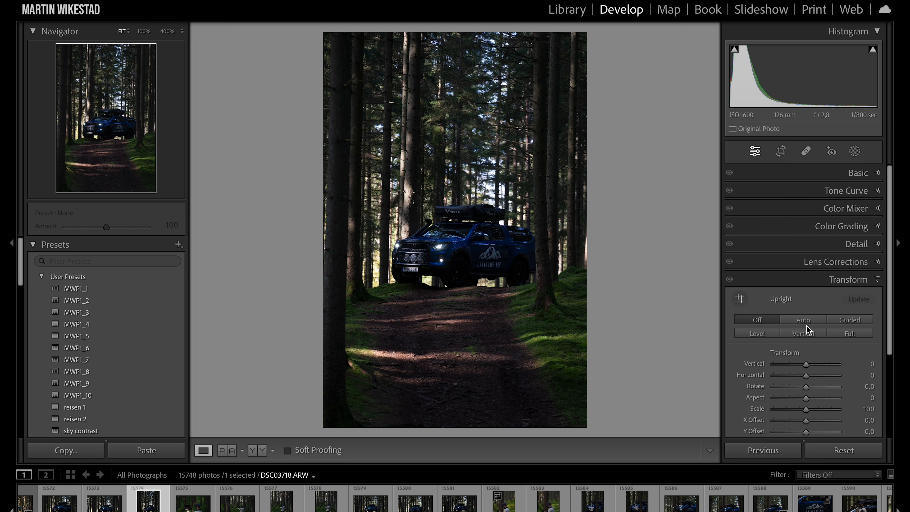
click(835, 174)
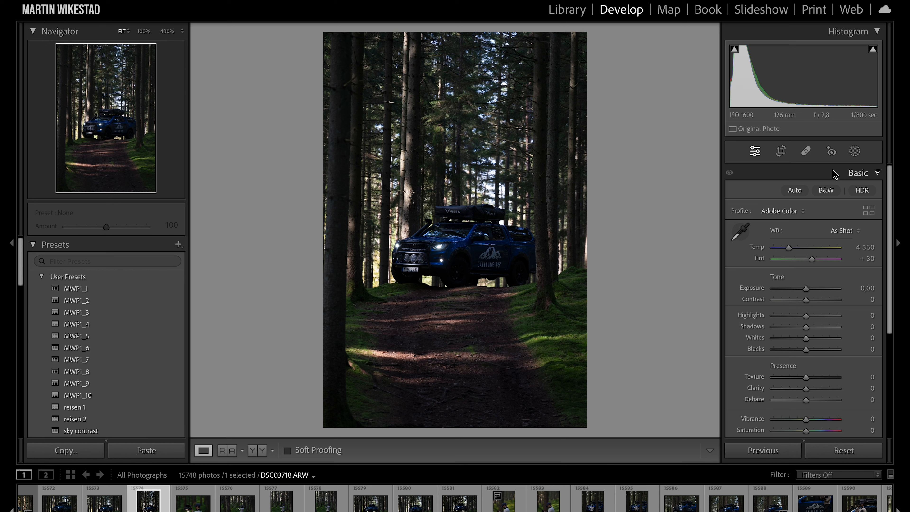
Step: Collapse all the Develop adjustment sections at once with Solo Mode enabled
right_click(834, 174)
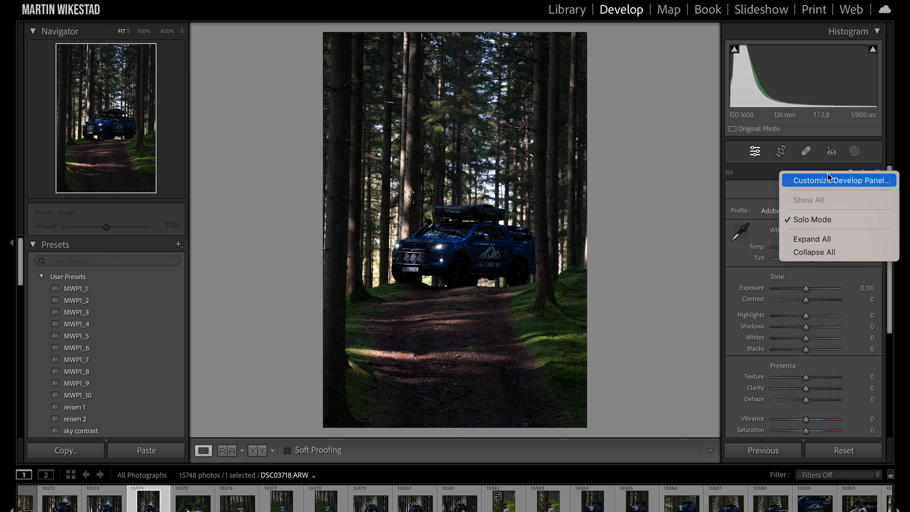
right_click(759, 172)
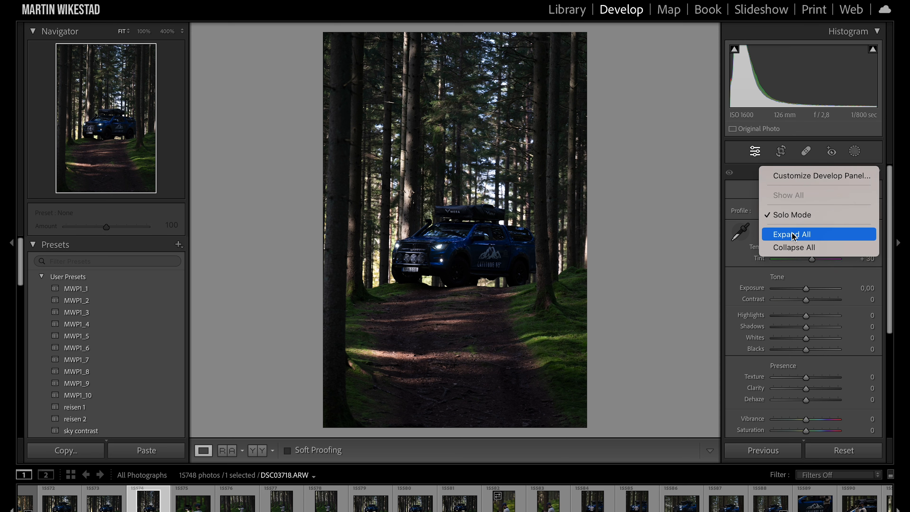
click(802, 248)
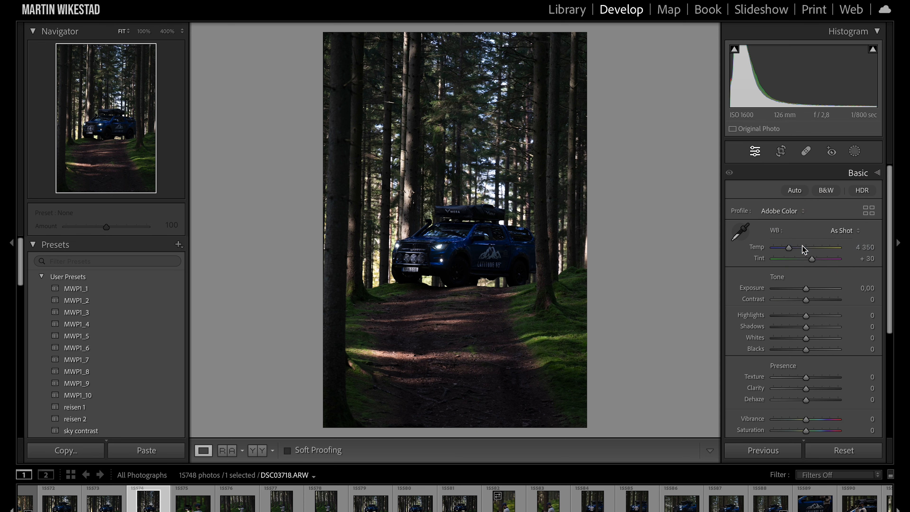
Step: Disable Solo Mode, expand Lens Blur, Lens Corrections and Color Grading together, and briefly open and close Tone Curve
right_click(781, 172)
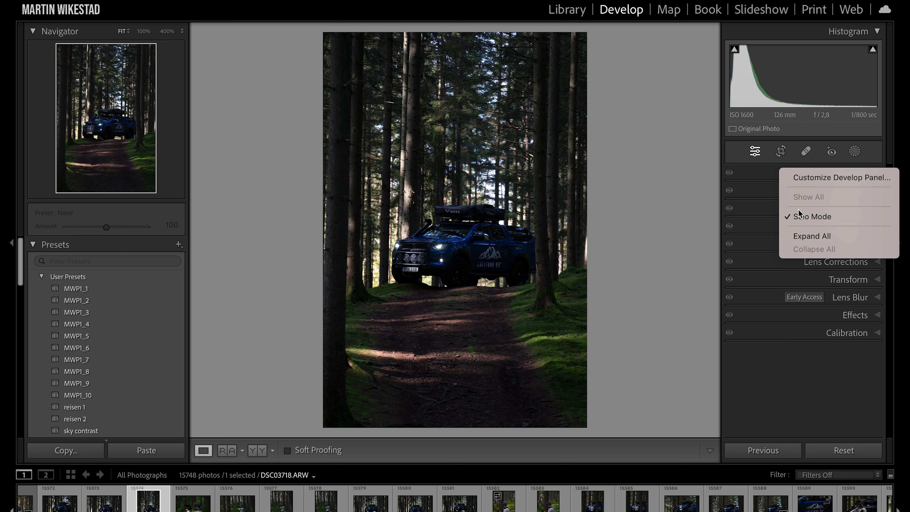
click(811, 216)
click(860, 296)
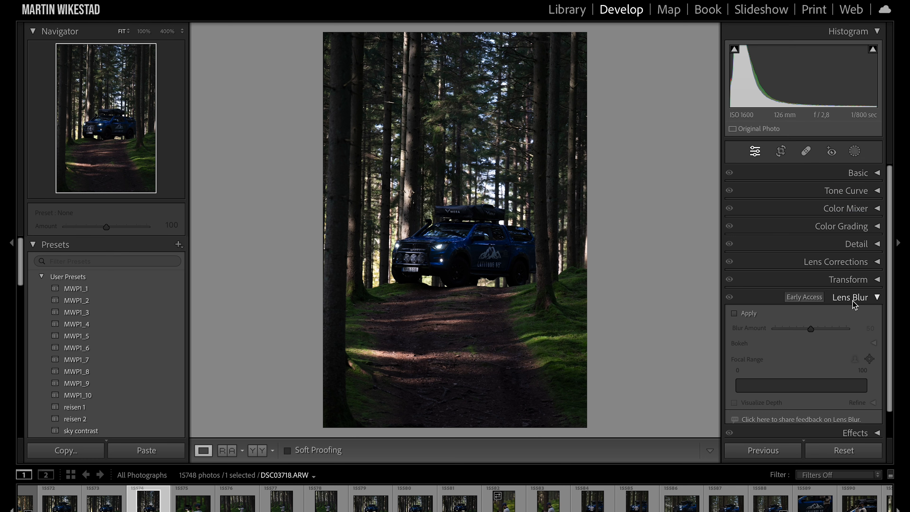
click(865, 262)
click(867, 200)
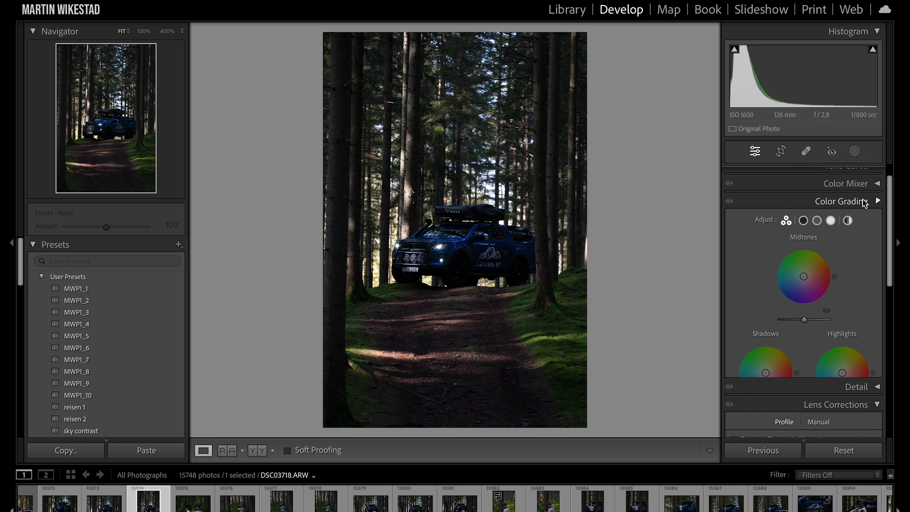
scroll(852, 181, up, 3)
click(796, 191)
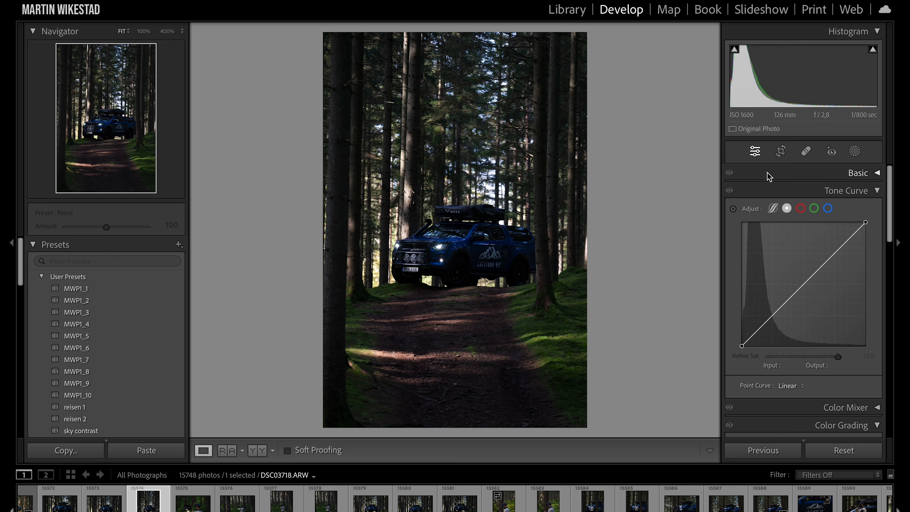
click(855, 190)
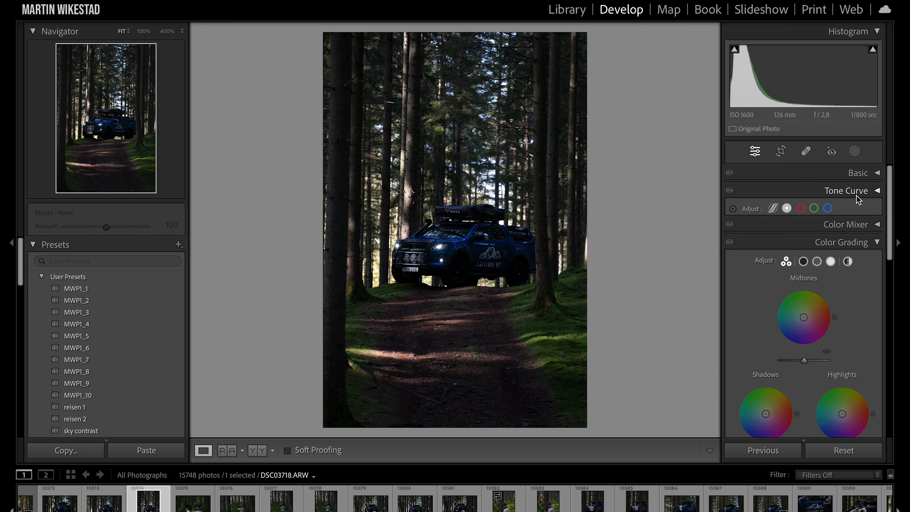
Step: Collapse all the open Develop adjustment sections at once, and expand all of them together
right_click(789, 170)
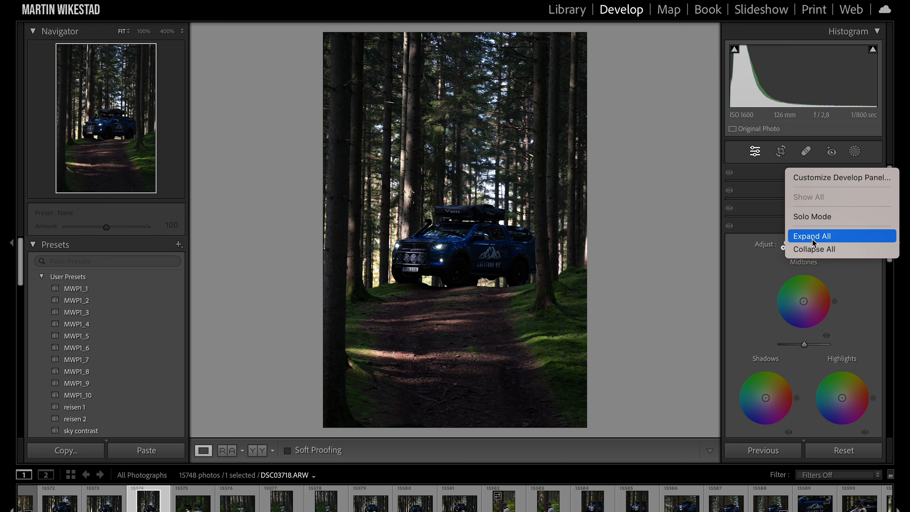
click(813, 249)
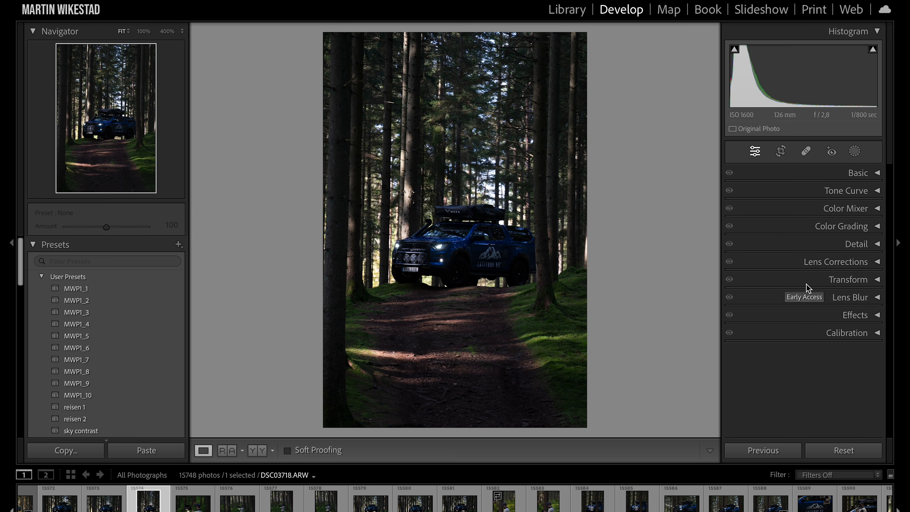
right_click(772, 180)
click(805, 244)
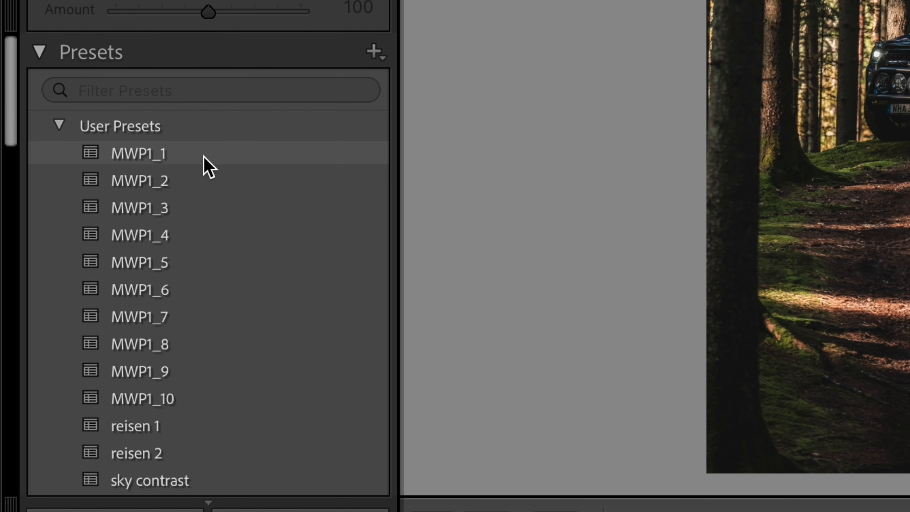
click(143, 397)
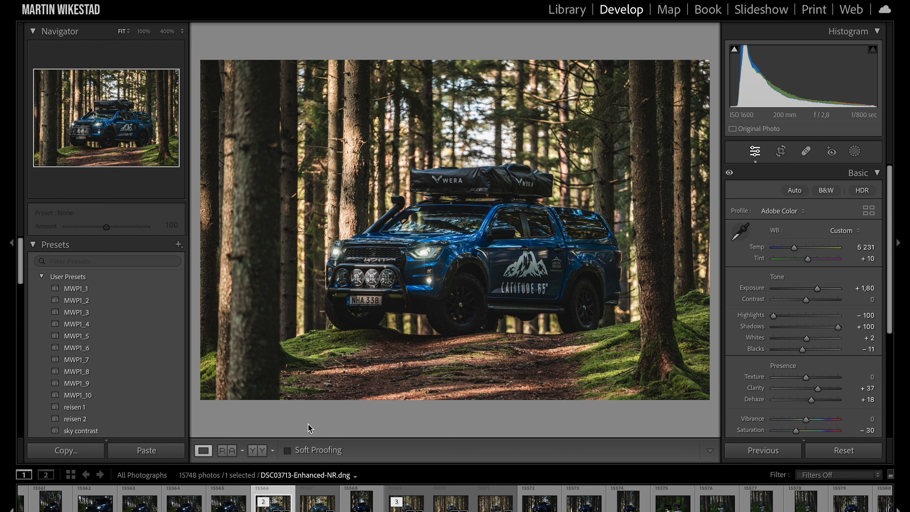
Step: Dim the interface around DSC03713-Enhanced-NR.dng to view the edited truck photo without distractions
key(l)
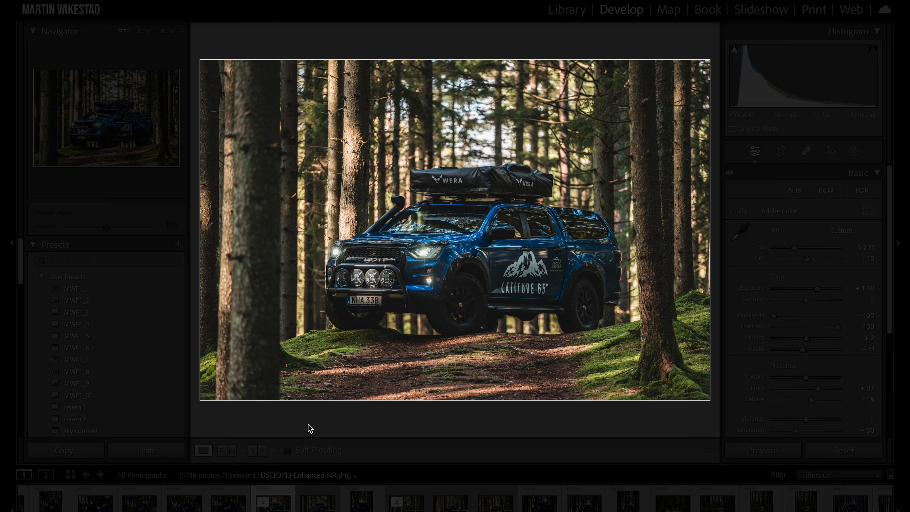